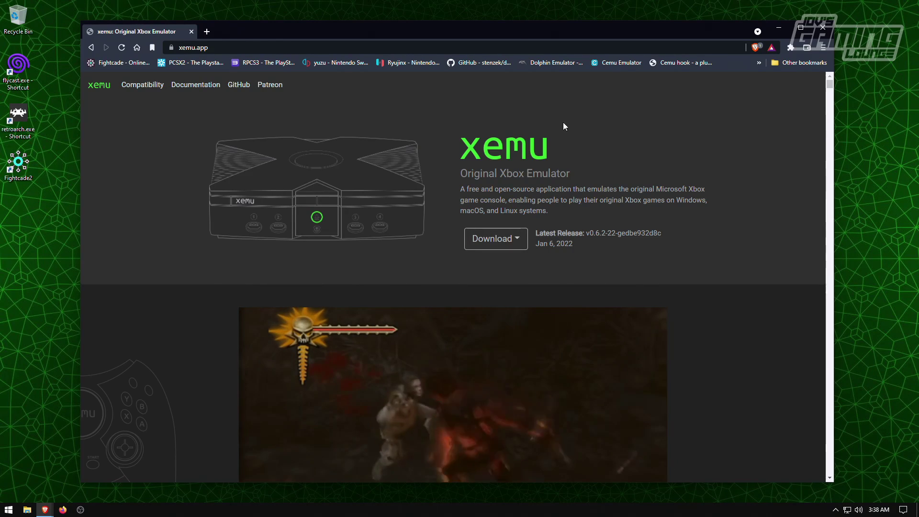
Step: Look through the xemu homepage, examining the feature descriptions and the game compatibility list
scroll(741, 204, "down", 3)
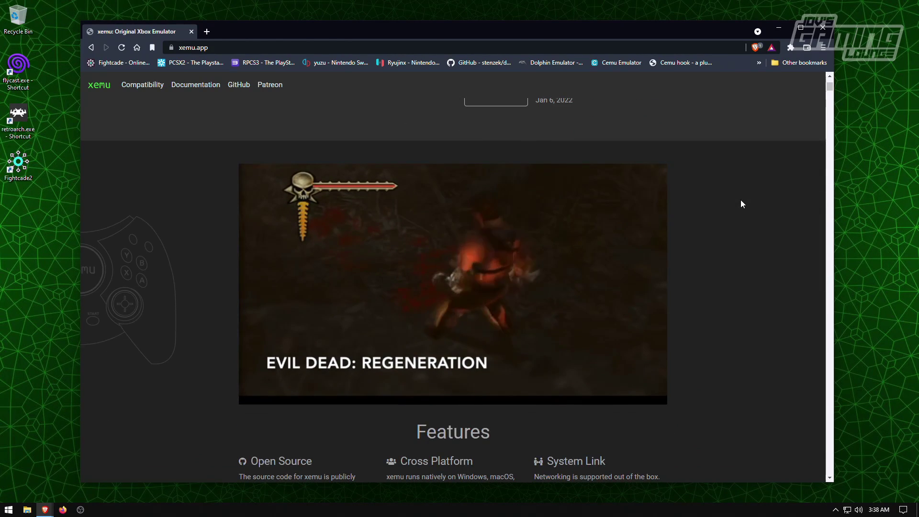
scroll(741, 204, "up", 3)
scroll(741, 204, "down", 8)
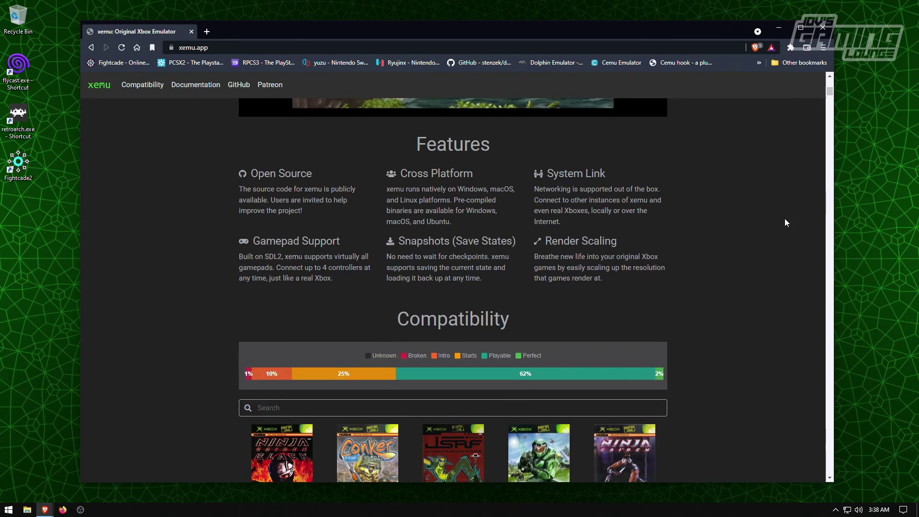
scroll(785, 220, "down", 7)
scroll(786, 223, "up", 3)
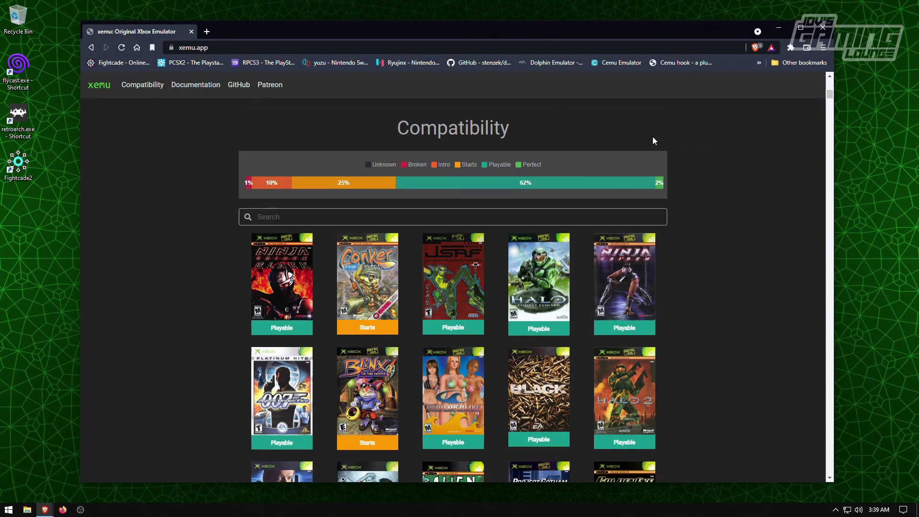
mouse_move(603, 188)
scroll(694, 178, "down", 1)
scroll(695, 182, "down", 5)
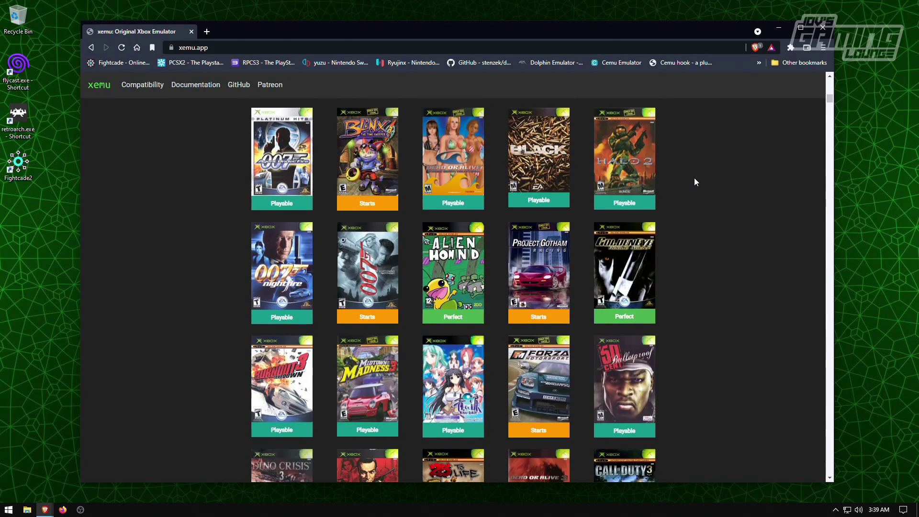
scroll(695, 182, "up", 18)
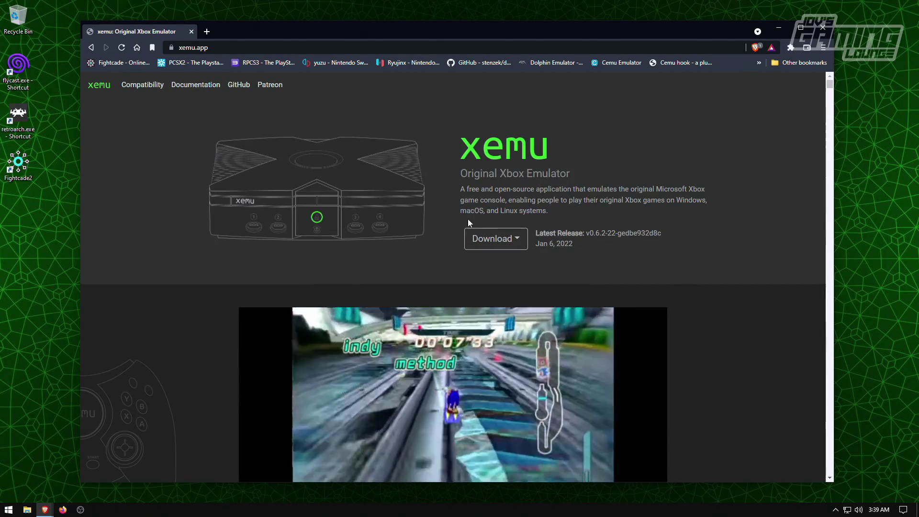
Step: Download the Windows (x86-64) build of xemu and save xemu-win-release.zip in the Downloads folder
left_click(493, 238)
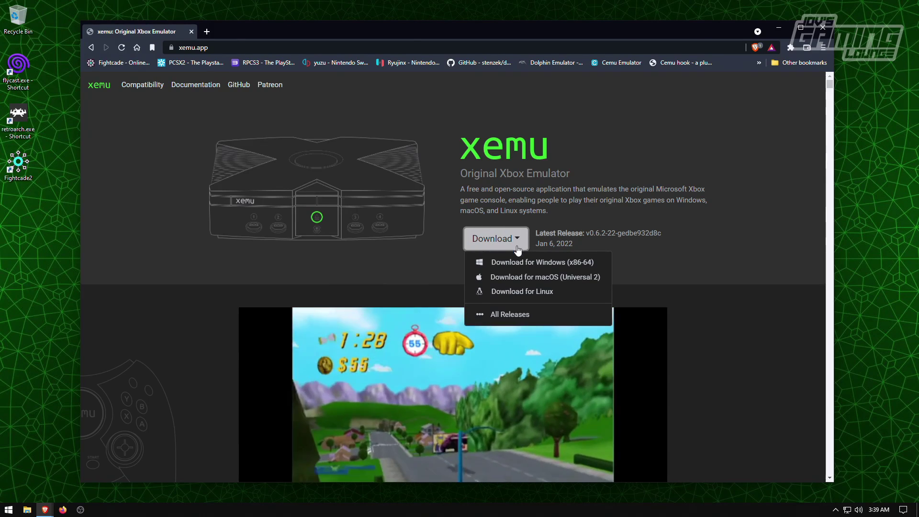
left_click(493, 262)
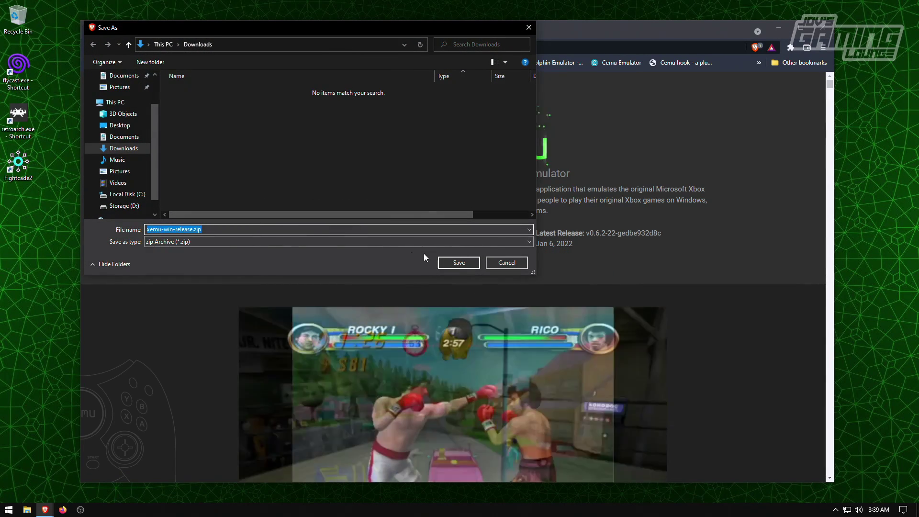
left_click(458, 258)
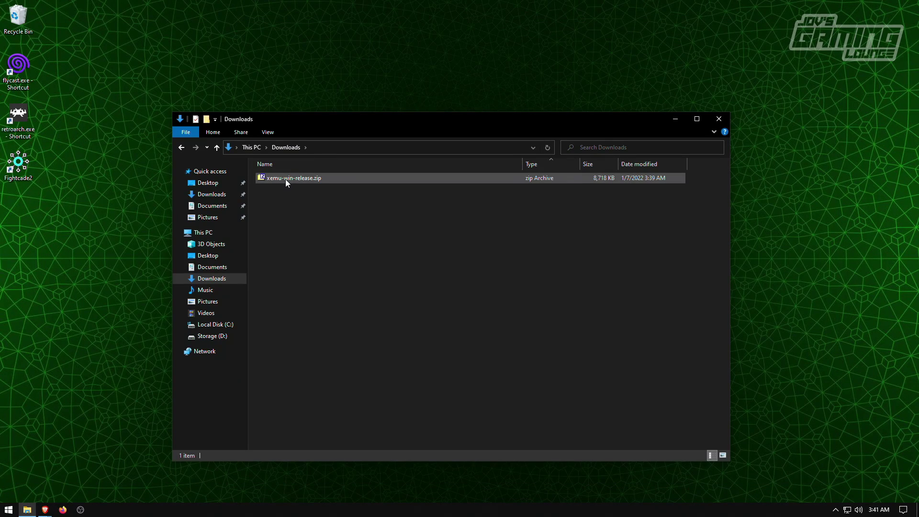
Step: Extract xemu-win-release.zip with 7-Zip into its own xemu-win-release folder in Downloads
right_click(285, 179)
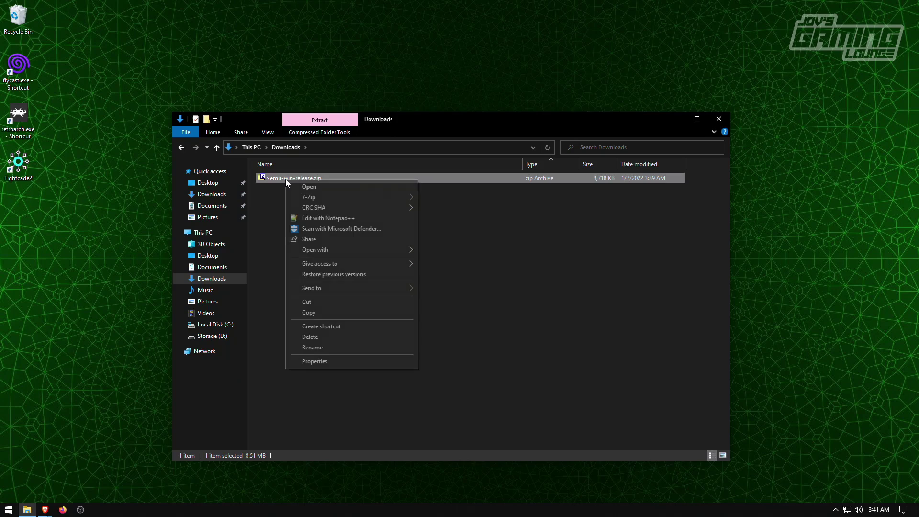
mouse_move(401, 198)
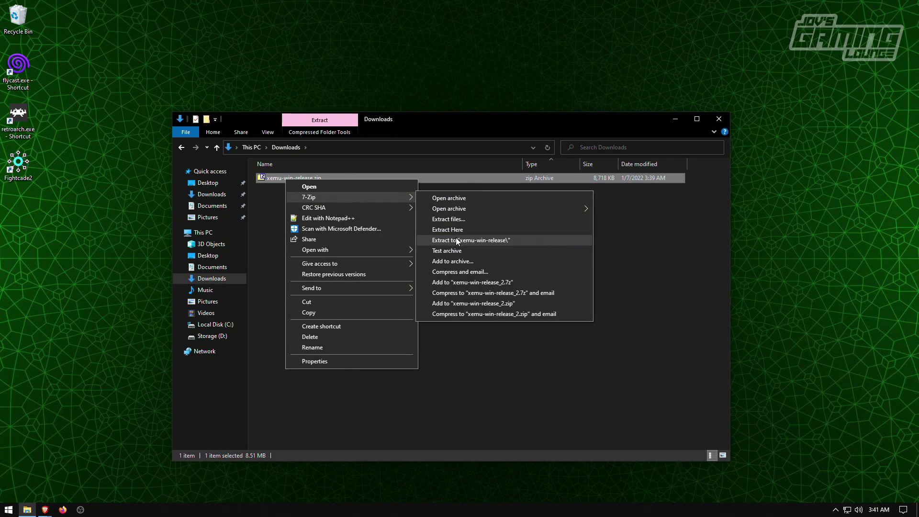
left_click(452, 239)
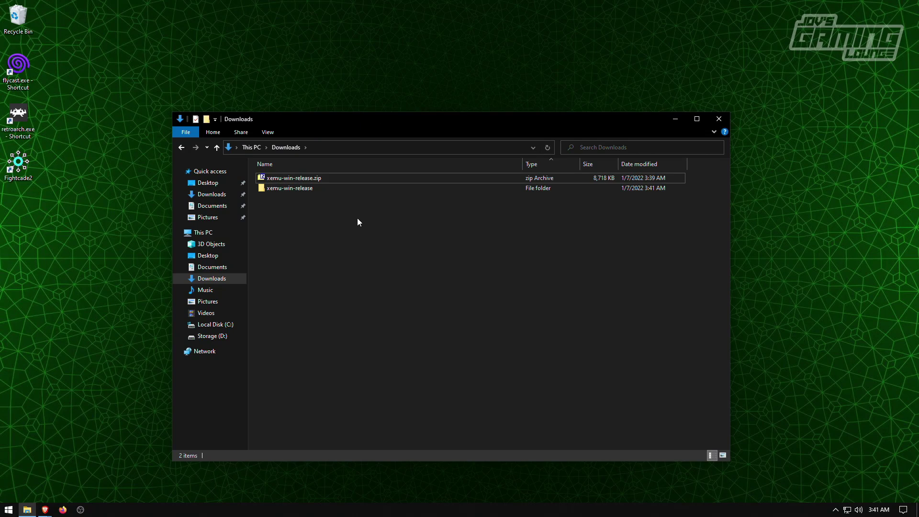
Step: Launch xemu.exe from the extracted xemu-win-release folder and open its machine settings
left_click(300, 192)
double_click(300, 192)
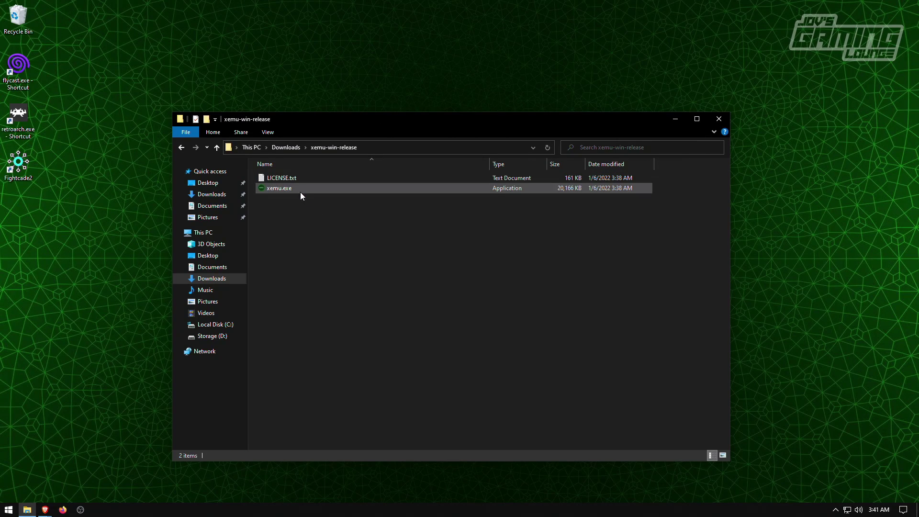
double_click(278, 190)
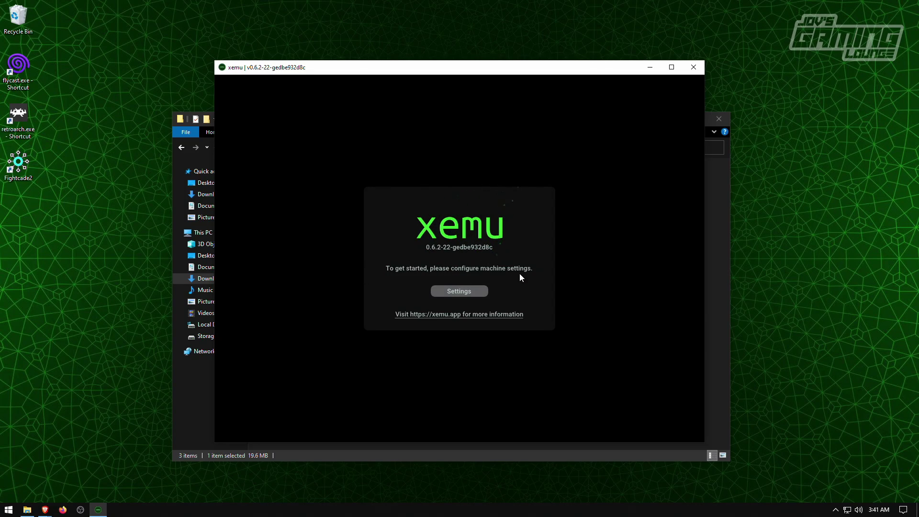
left_click(447, 292)
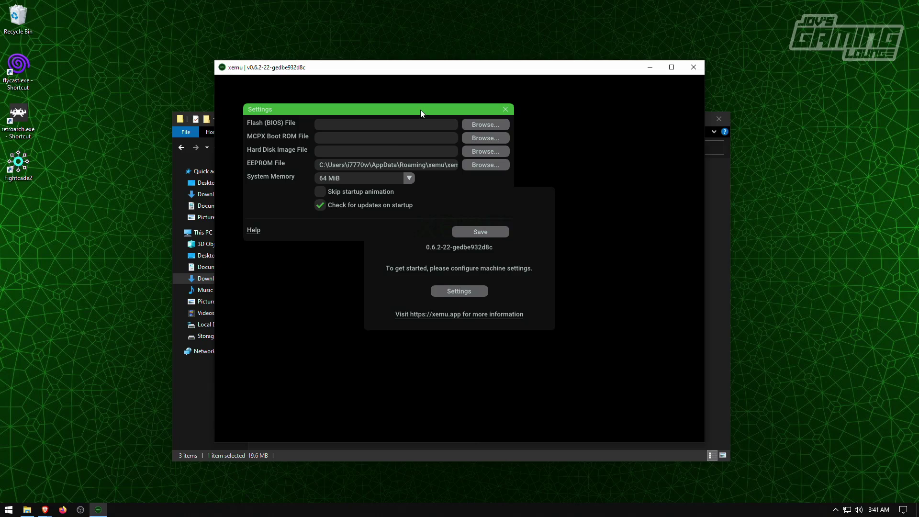
mouse_move(403, 106)
left_mouse_down()
mouse_move(382, 113)
mouse_move(366, 93)
mouse_move(398, 92)
left_mouse_up()
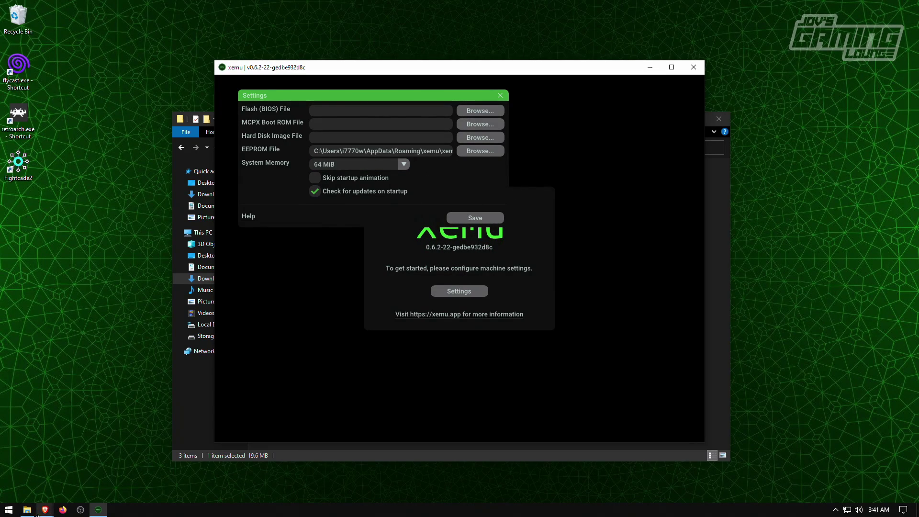
Step: Switch to the browser and open the Emulation General Wiki main page from the "emulation wiki" search results
mouse_move(47, 510)
left_click(112, 481)
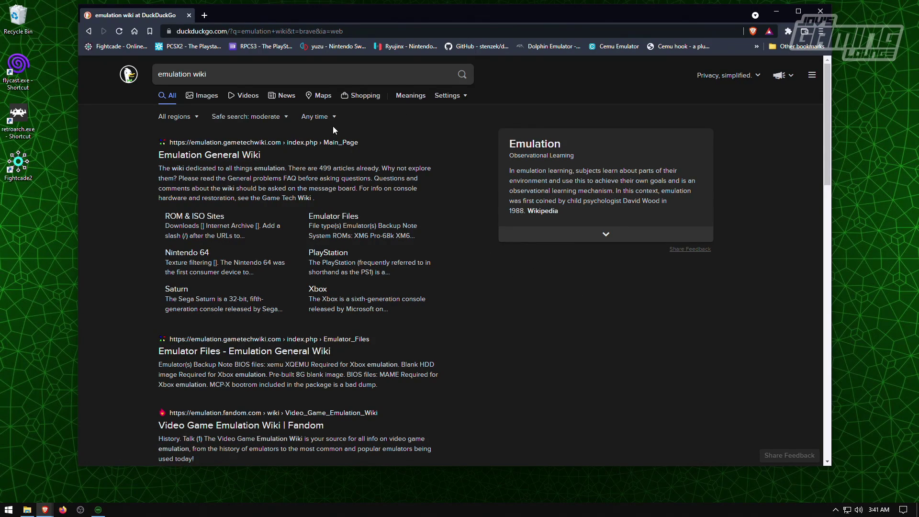
left_click(207, 158)
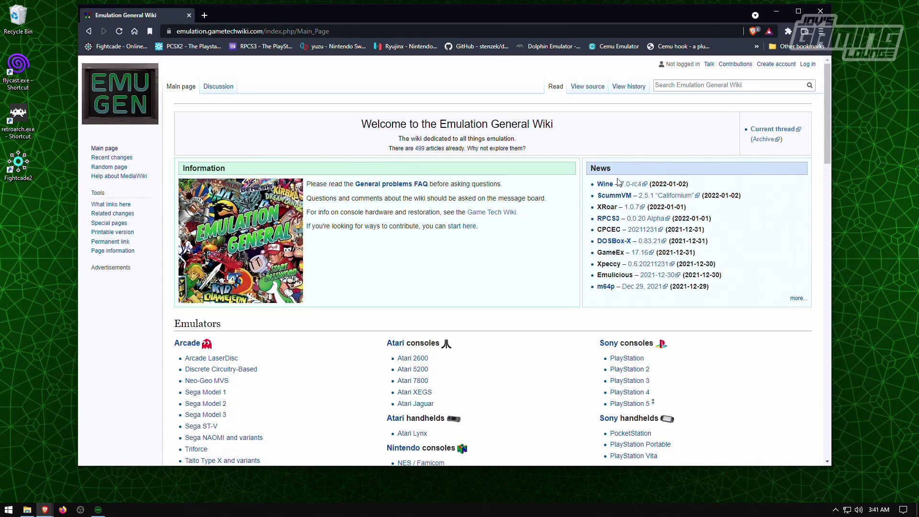
Step: Search the wiki's main page for the Files and BIOS for emulators entry in the FAQs section
scroll(548, 147, "down", 1)
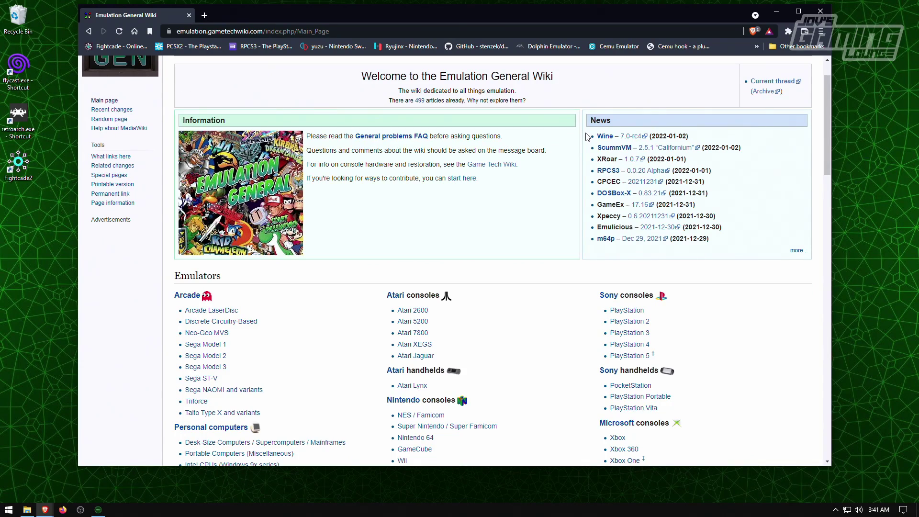
scroll(581, 132, "down", 10)
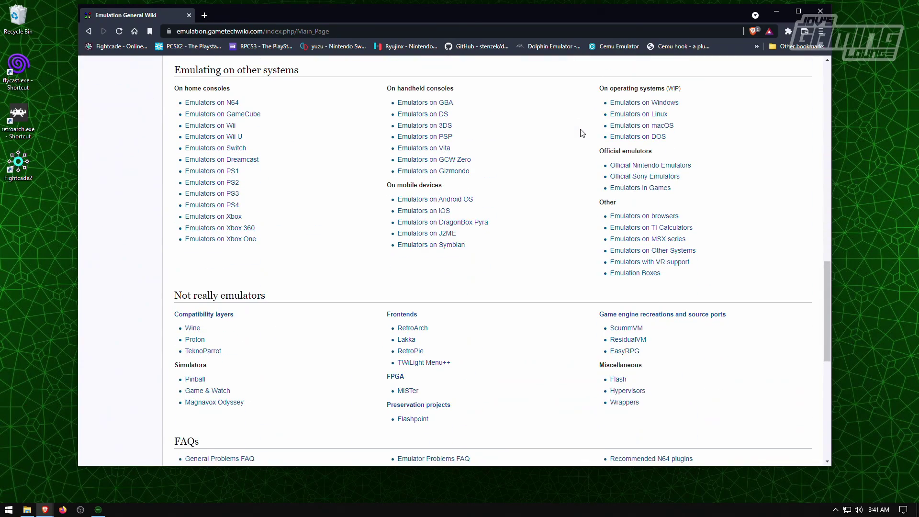
scroll(582, 133, "down", 8)
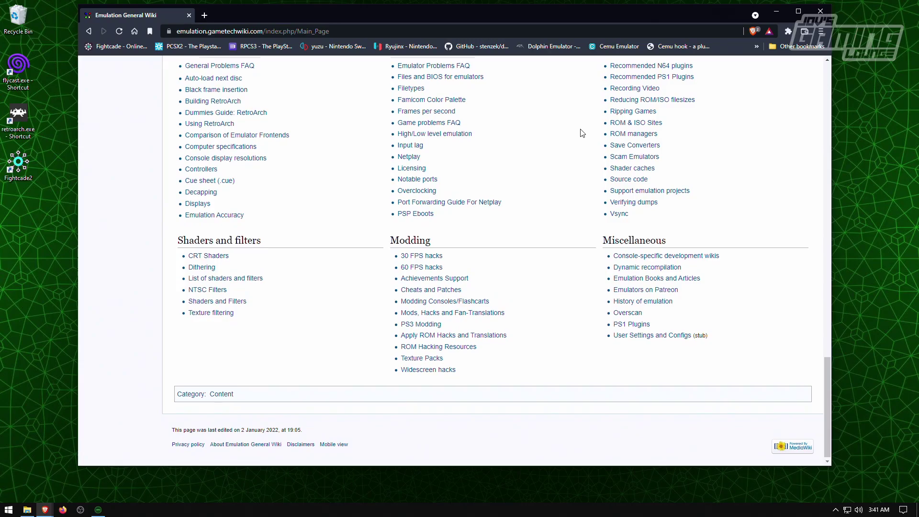
scroll(581, 132, "up", 20)
scroll(582, 133, "down", 10)
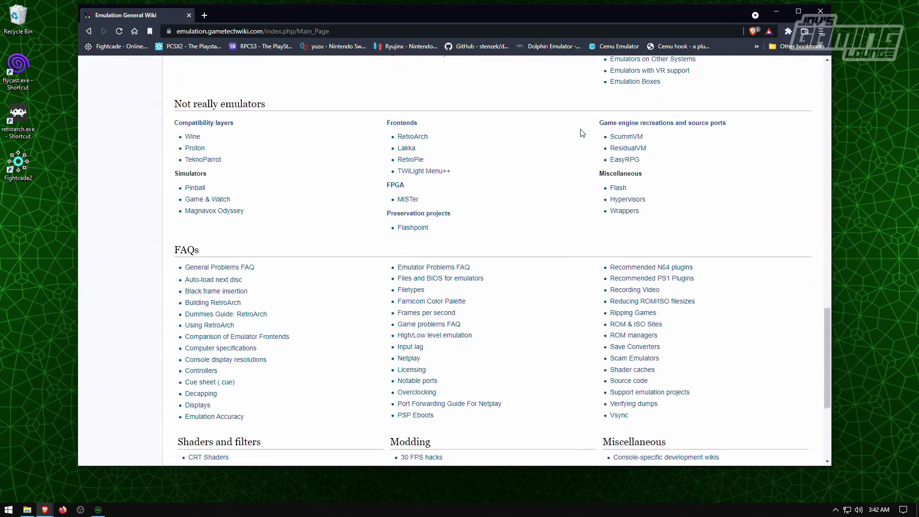
scroll(582, 132, "up", 4)
scroll(582, 133, "down", 6)
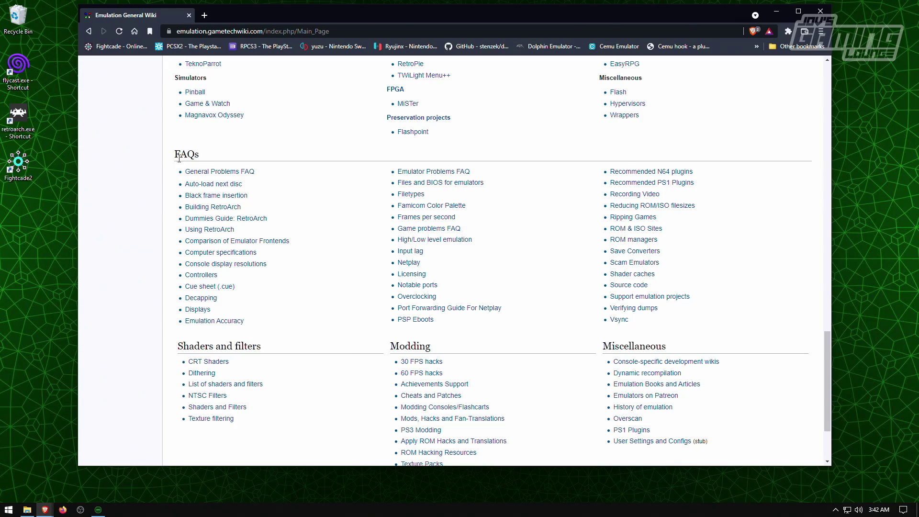
left_click_drag(184, 155, 205, 158)
left_click_drag(378, 180, 522, 187)
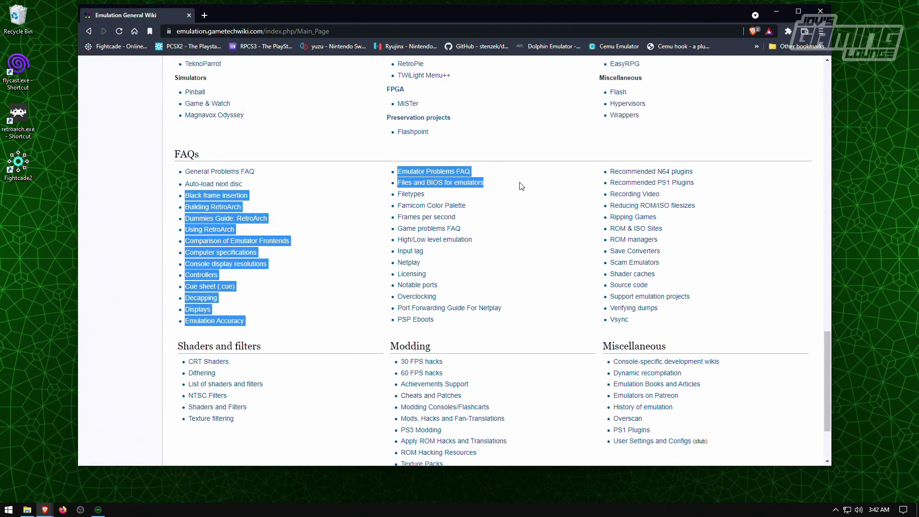
left_click(521, 185)
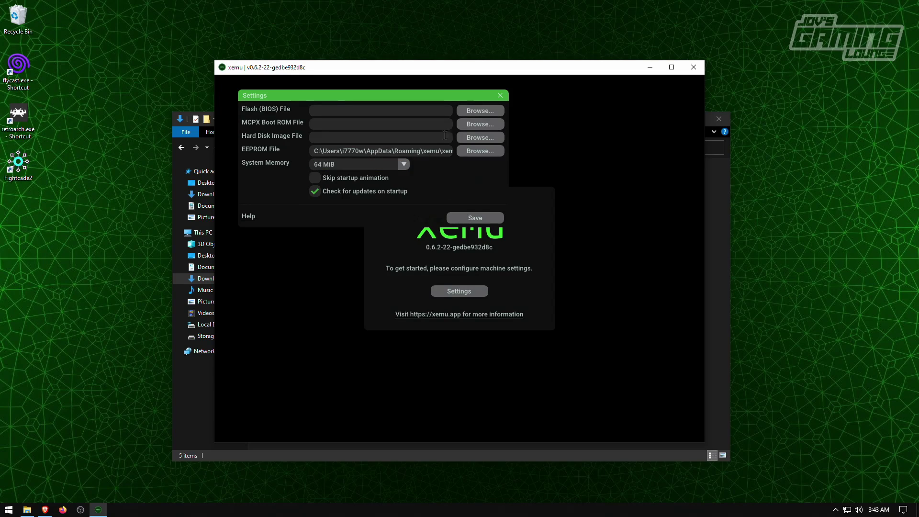
Step: In xemu's settings, set the Flash (BIOS) file to xbox-4627_debug.bin from the Xbox BIOS folder in Downloads
left_click(468, 111)
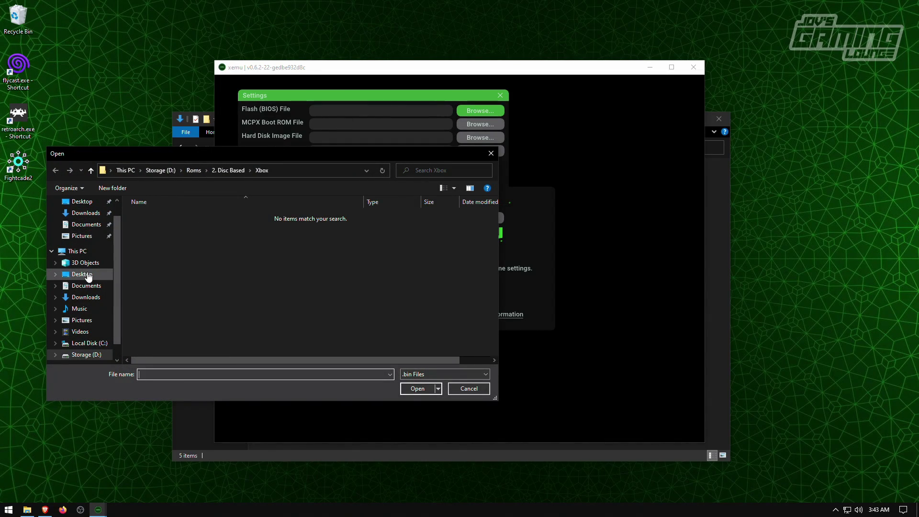
left_click(86, 297)
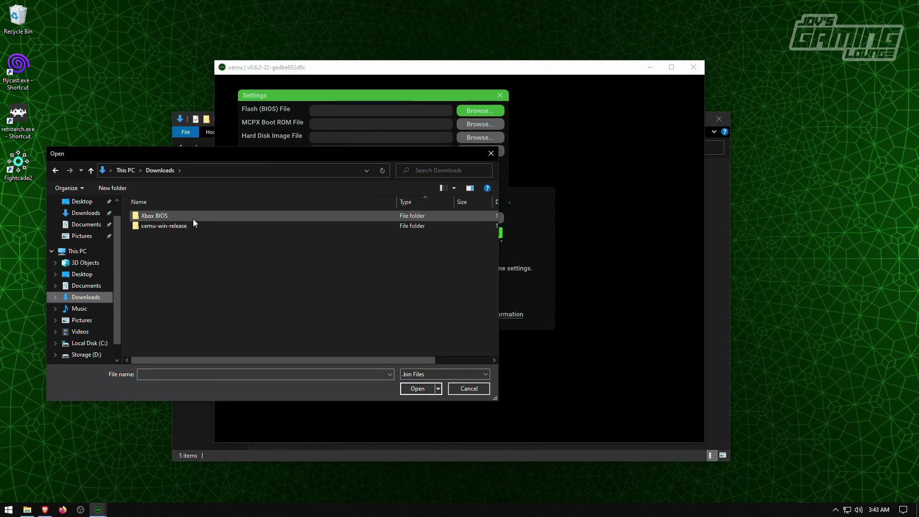
double_click(153, 215)
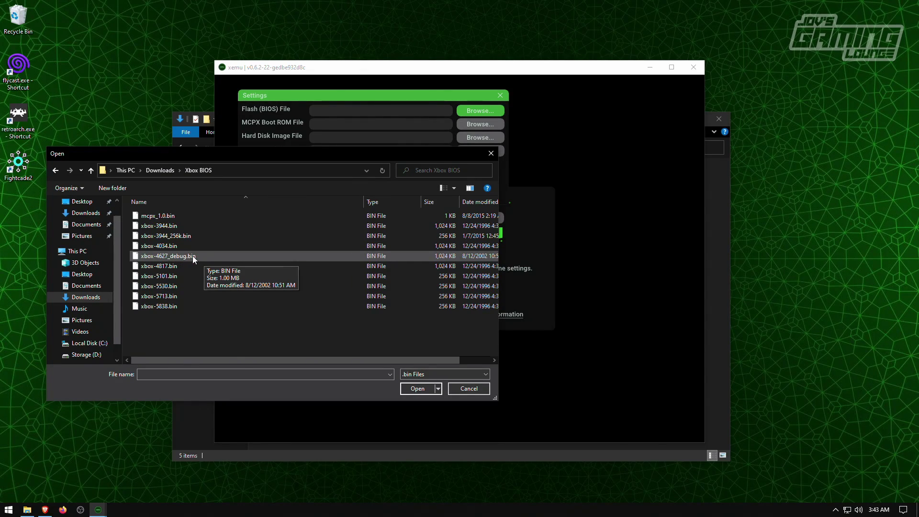
double_click(214, 255)
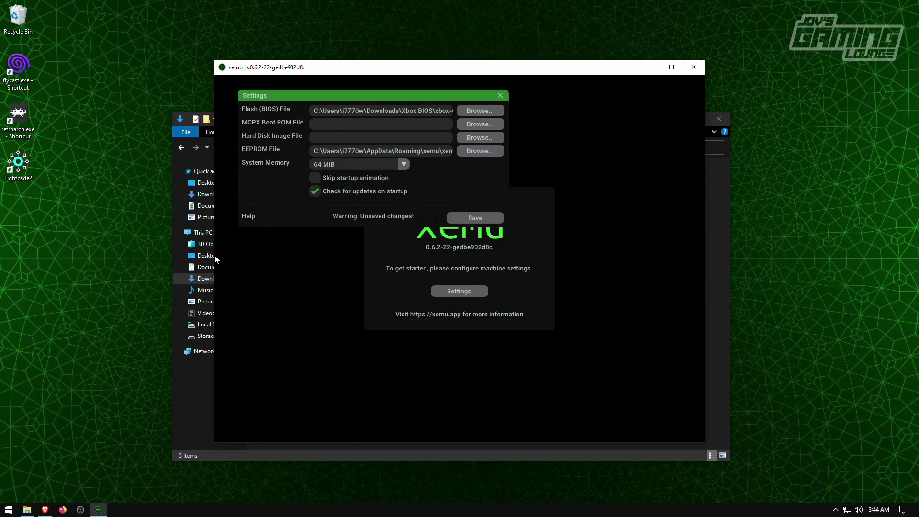
Step: Set the MCPX boot ROM to mcpx_1.0.bin from the Xbox BIOS folder and the hard disk image to xbox_hdd.qcow2 from Downloads
left_click(476, 123)
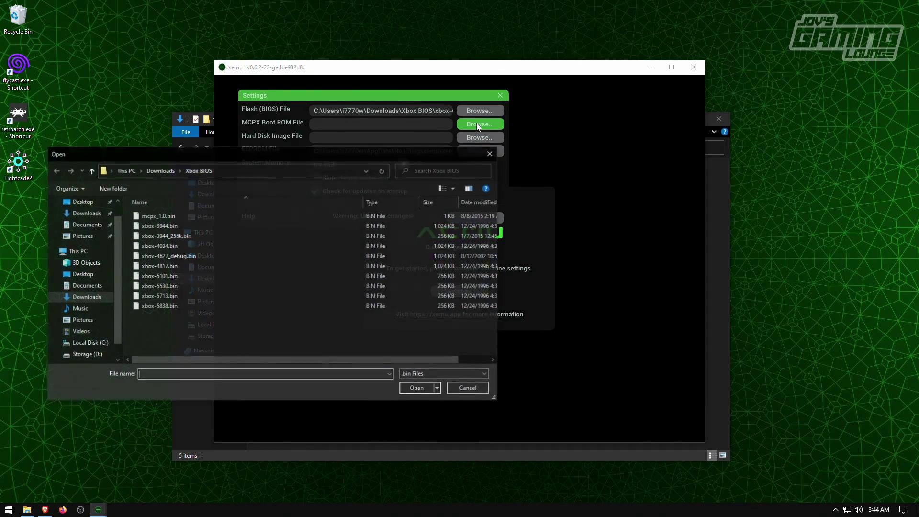
double_click(165, 215)
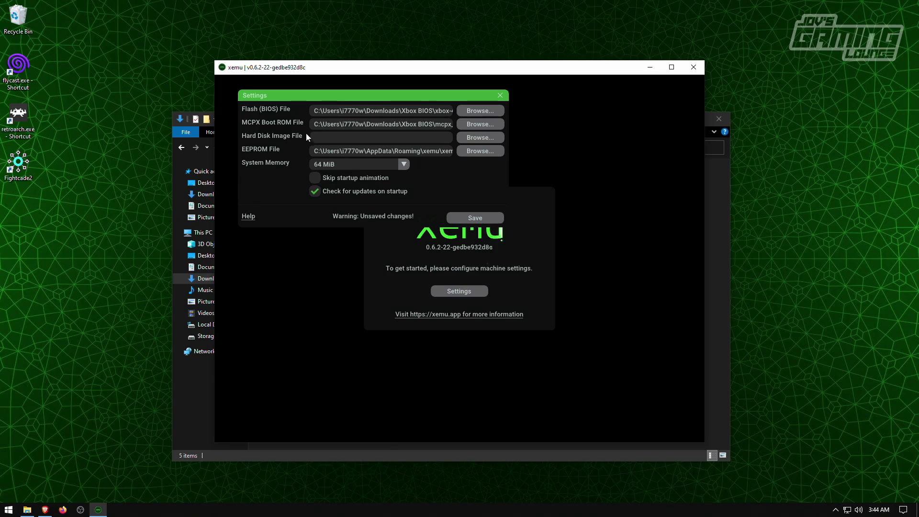
left_click(496, 137)
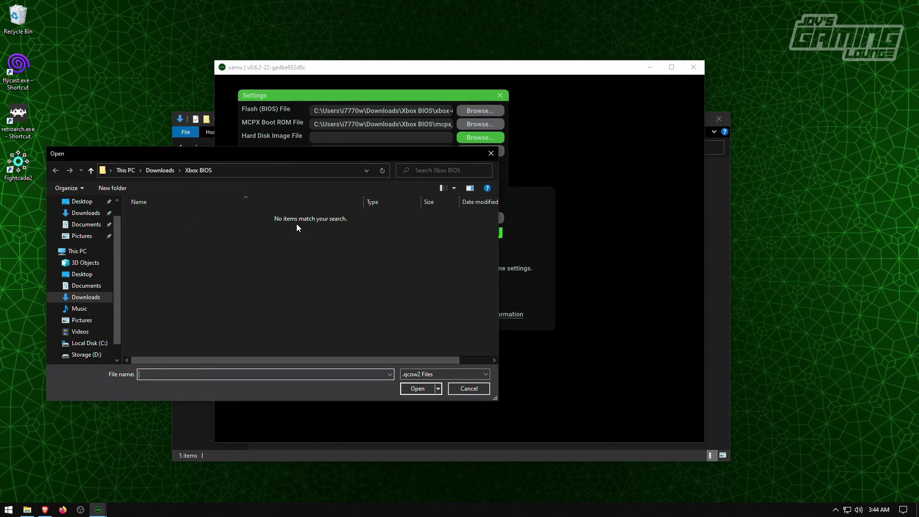
left_click(169, 172)
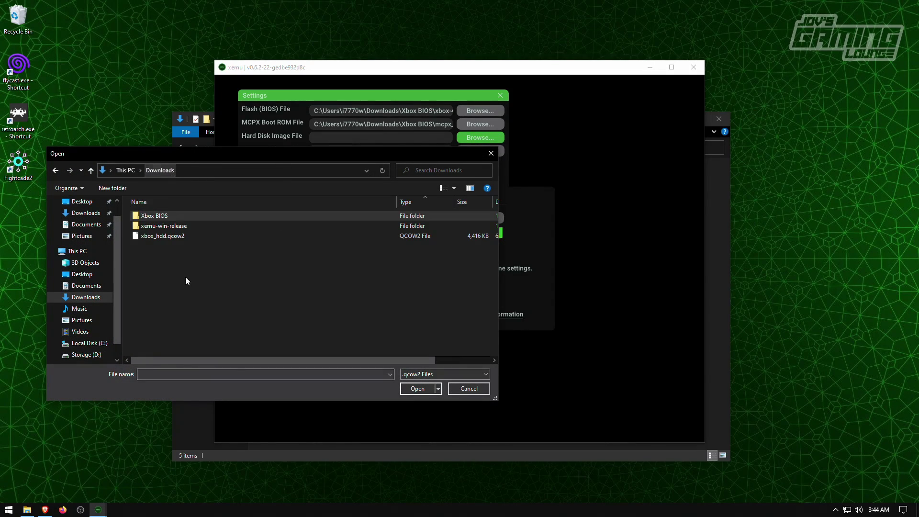
double_click(148, 238)
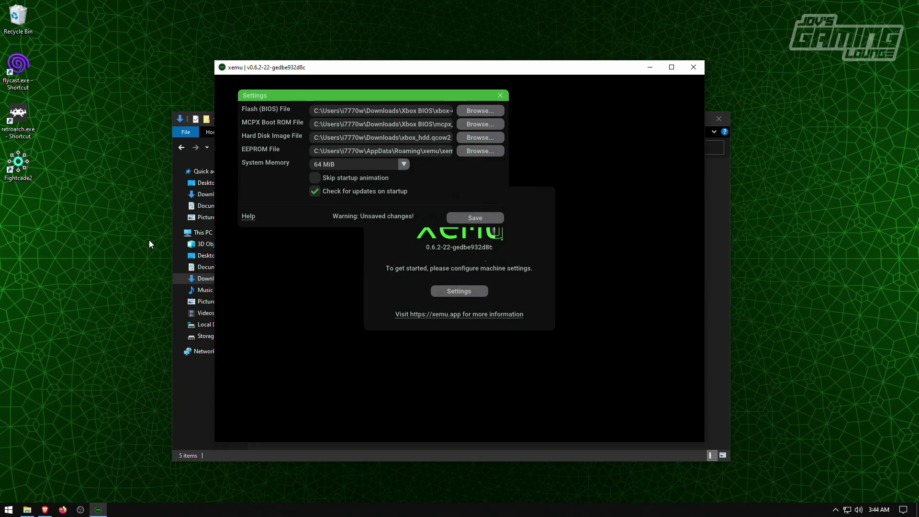
Step: Set the system memory to 128 MiB with the startup animation skipped, then save the settings and close xemu
left_click(401, 164)
left_click(354, 188)
left_click(334, 177)
left_click(472, 218)
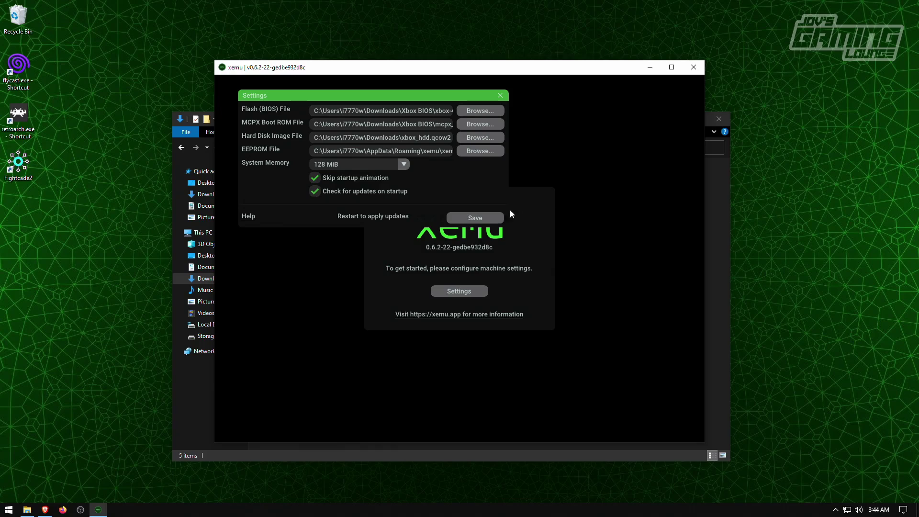
left_click(500, 96)
left_click(694, 67)
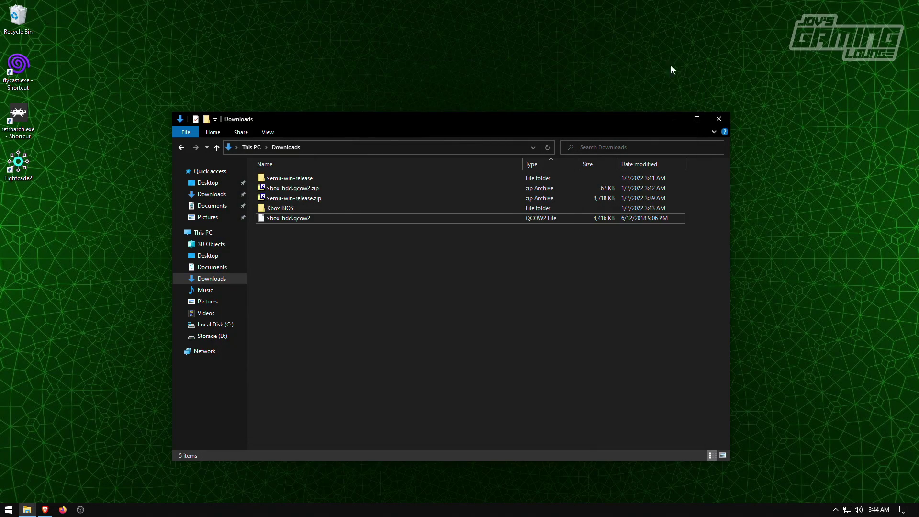
Step: Create a desktop shortcut to xemu.exe from the xemu-win-release folder in Downloads
left_click(301, 180)
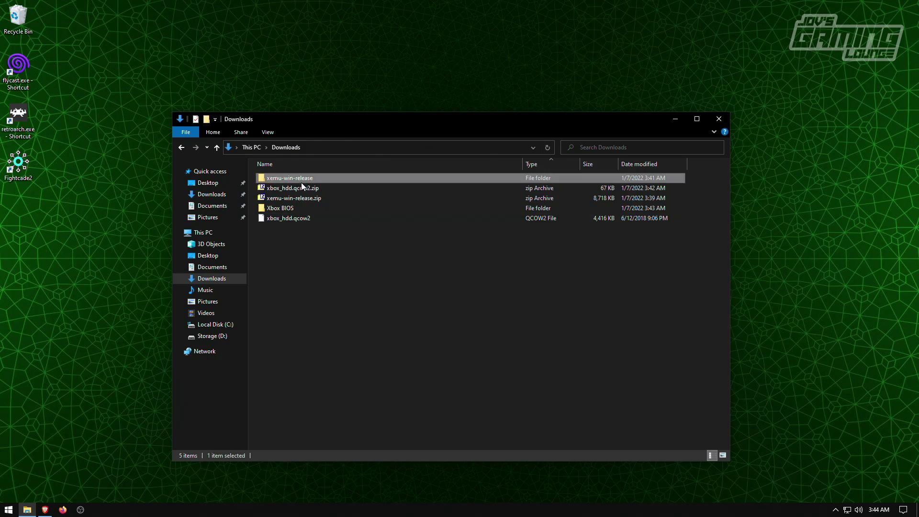
double_click(301, 182)
right_click(274, 189)
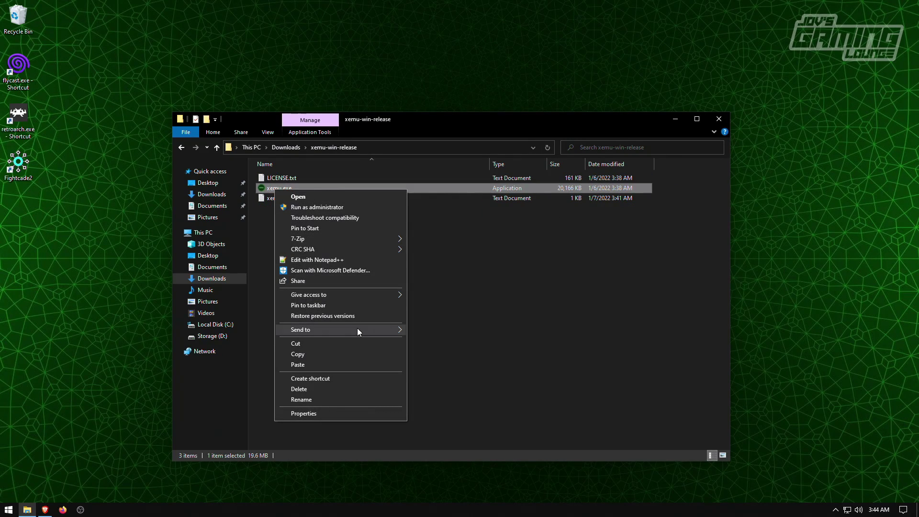
mouse_move(357, 329)
left_click(455, 352)
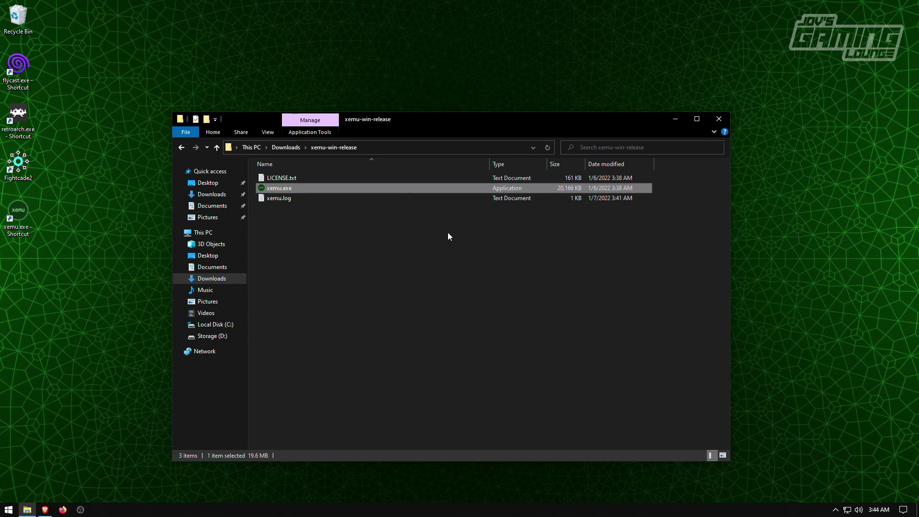
left_click(410, 239)
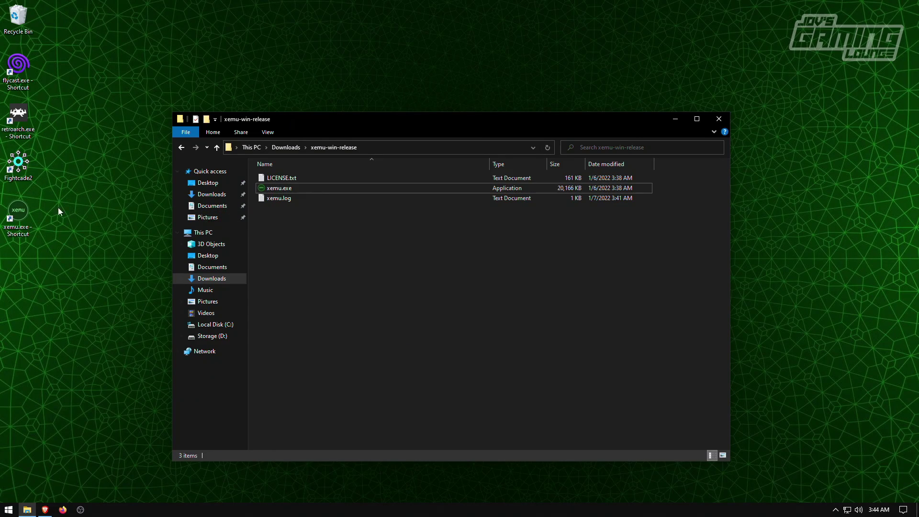
Step: Launch xemu from its desktop shortcut and minimize the File Explorer window behind it
double_click(18, 214)
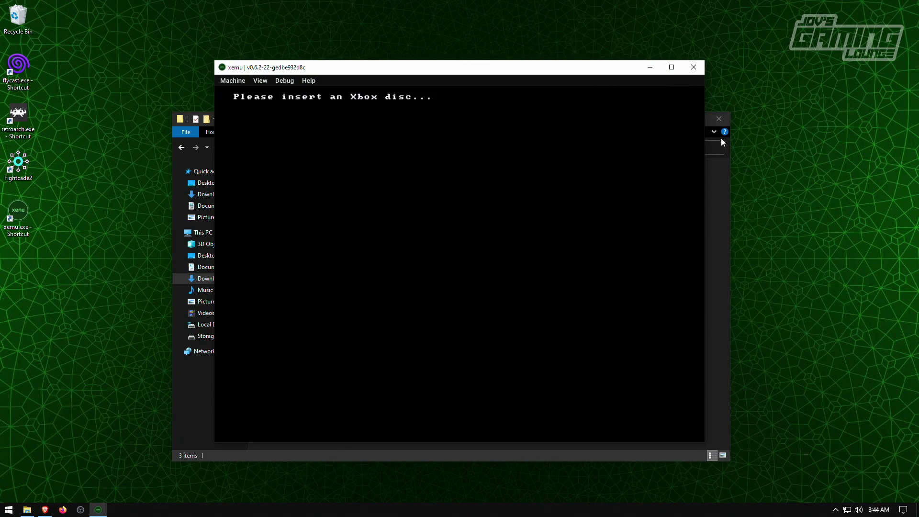
left_click(712, 205)
left_click(676, 120)
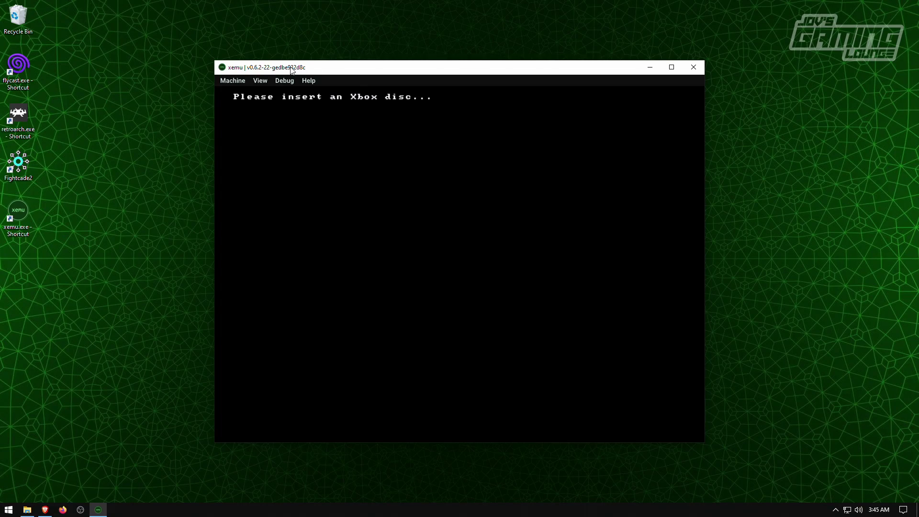
mouse_move(376, 70)
left_mouse_down()
mouse_move(391, 72)
mouse_move(383, 79)
left_mouse_up()
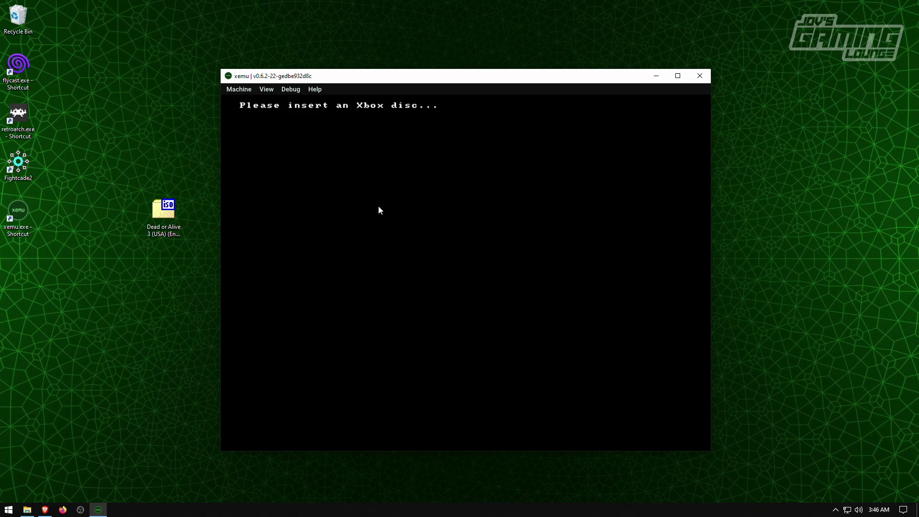
Step: Examine the file properties of the Dead or Alive 3 ISO on the desktop, including its size and security details
left_click(160, 215)
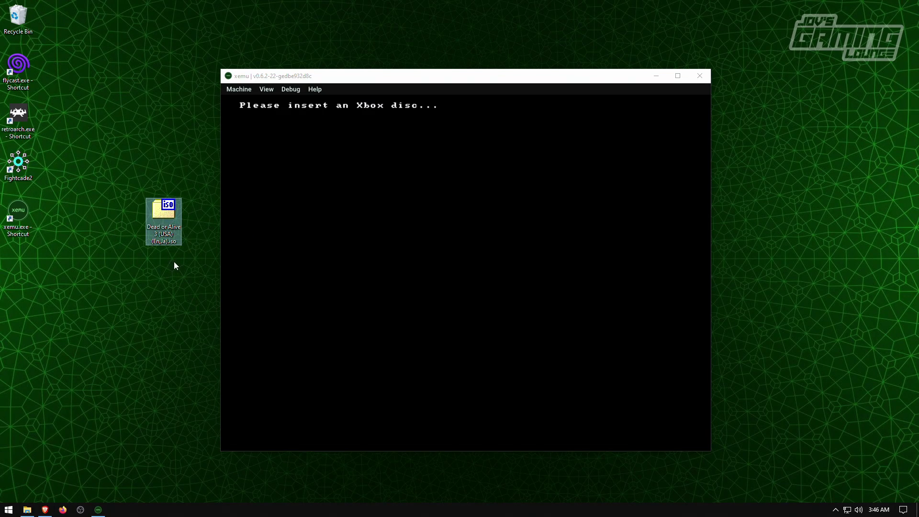
right_click(164, 223)
left_click(200, 406)
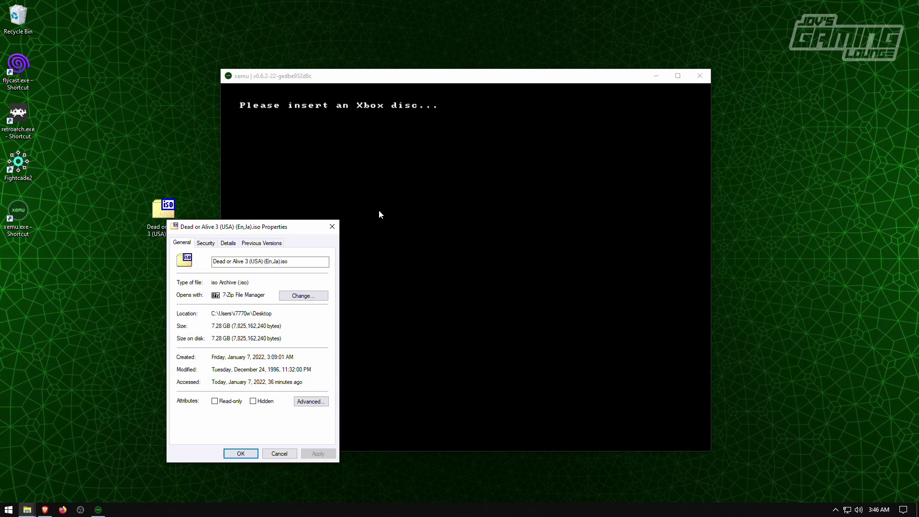
left_click(206, 244)
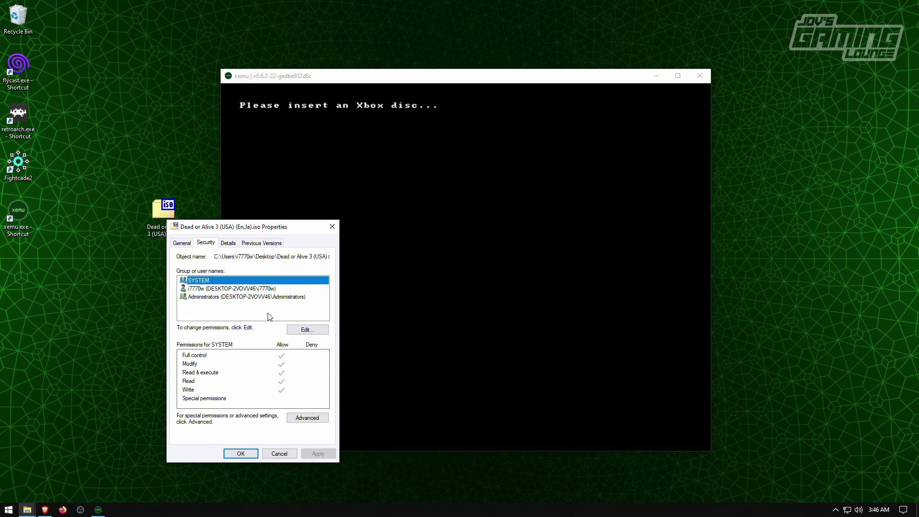
left_click(332, 227)
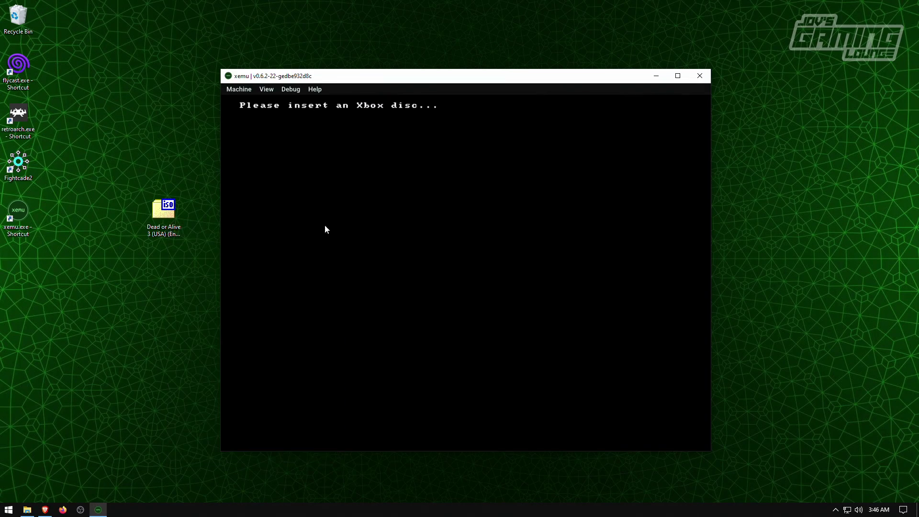
Step: Create a new folder on the desktop, move the Dead or Alive 3 ISO into it, and check the file's size there
right_click(129, 145)
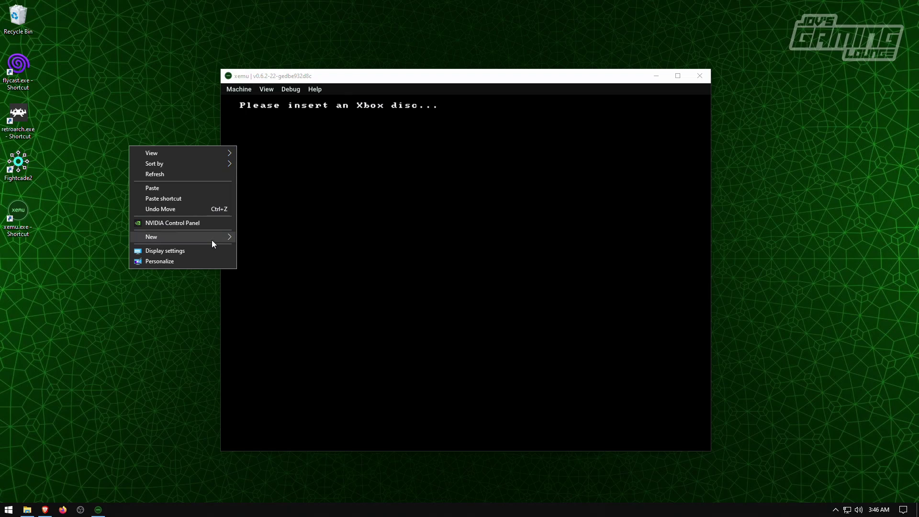
mouse_move(212, 239)
left_click(261, 238)
left_click(163, 215)
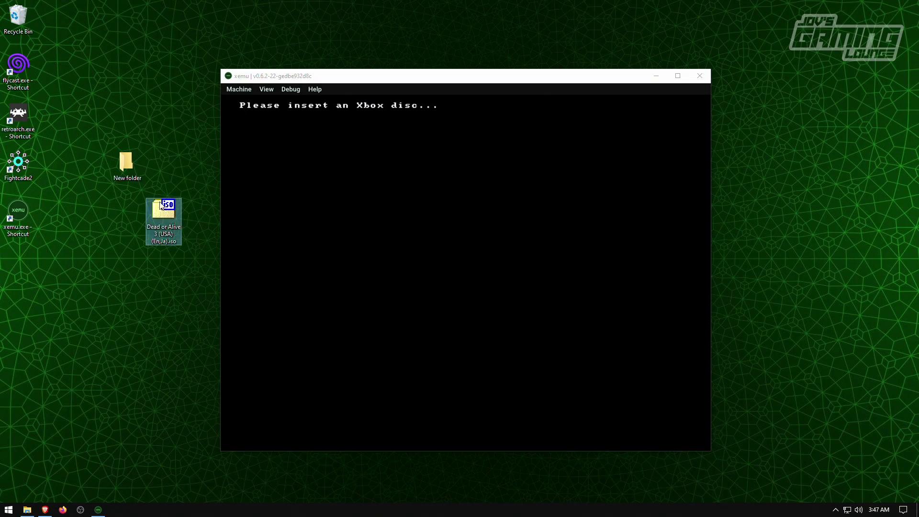
left_click_drag(163, 215, 130, 161)
double_click(126, 163)
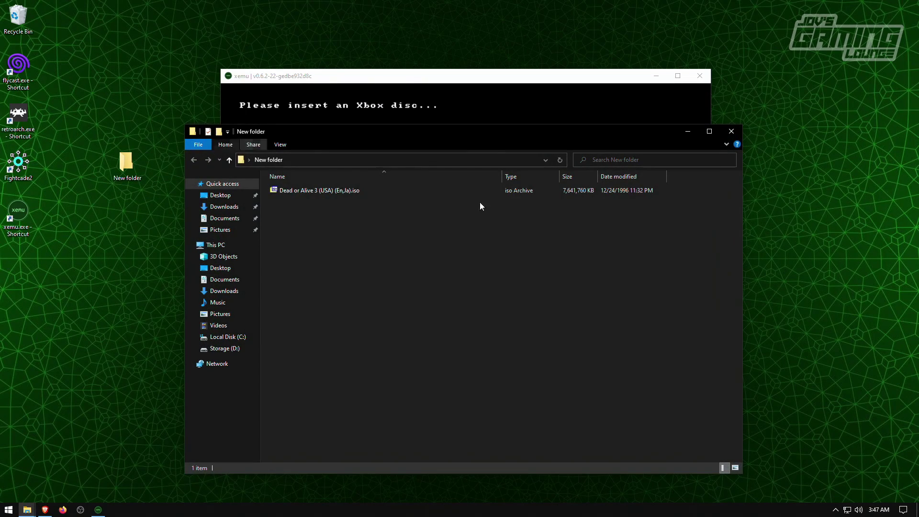
left_click(579, 191)
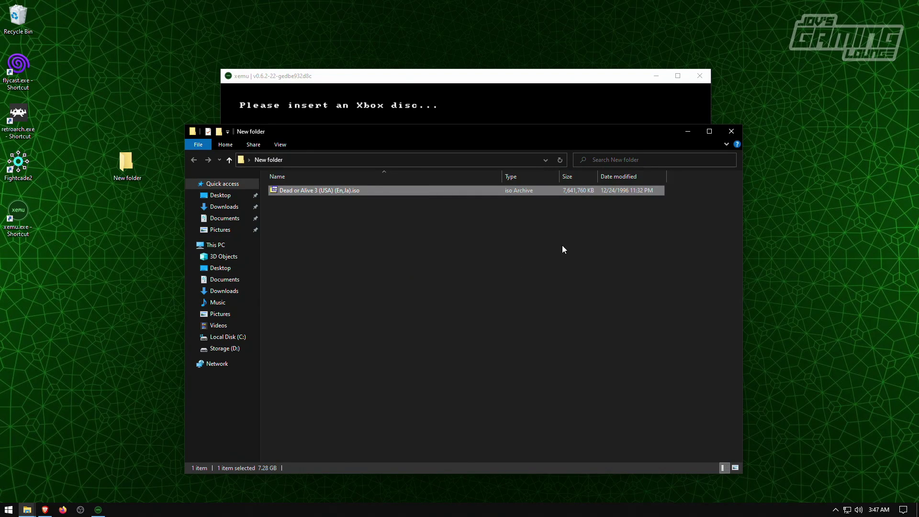
left_click(579, 237)
Step: Try to boot Dead or Alive 3 (USA) (En,Ja).iso from the desktop's New folder in xemu with a machine reset, and close xemu
left_click(358, 97)
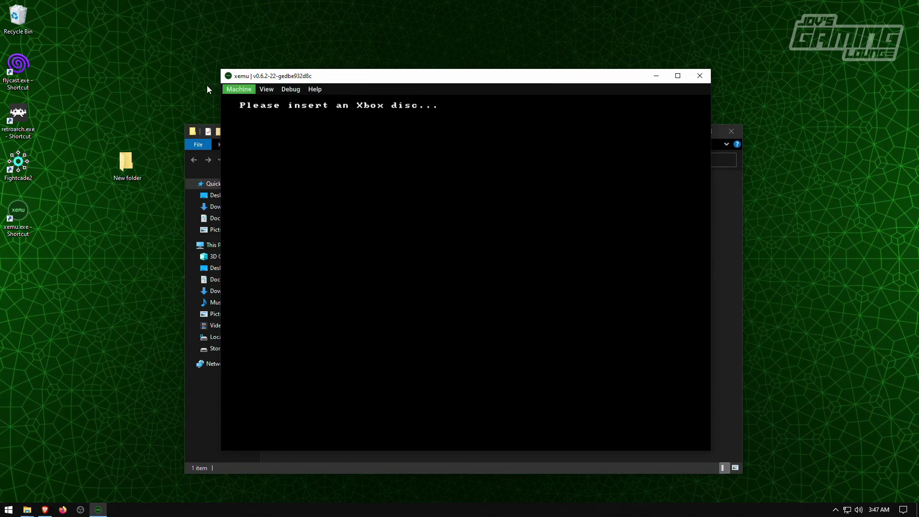
left_click(235, 90)
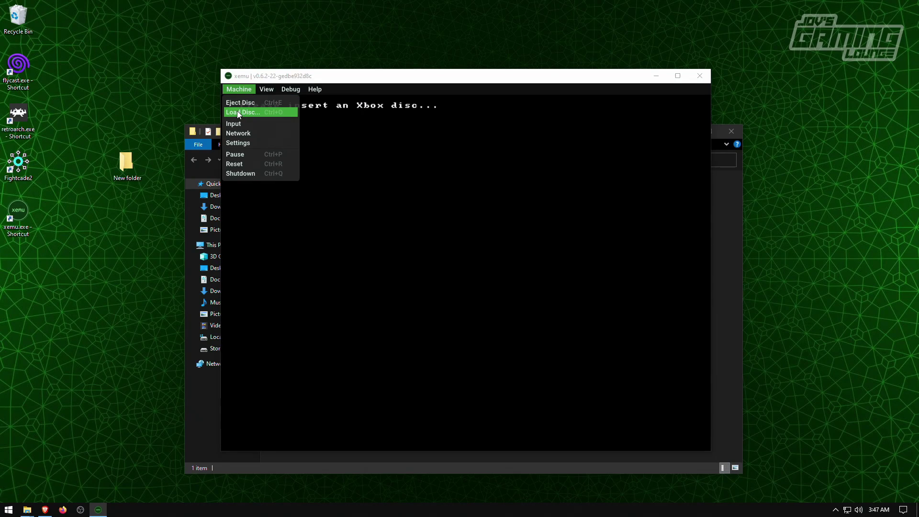
left_click(237, 111)
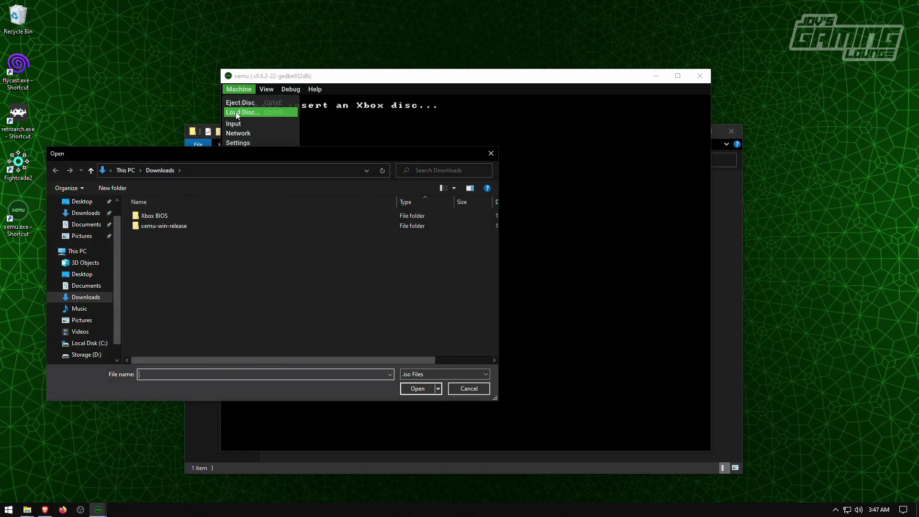
left_click(91, 274)
double_click(172, 216)
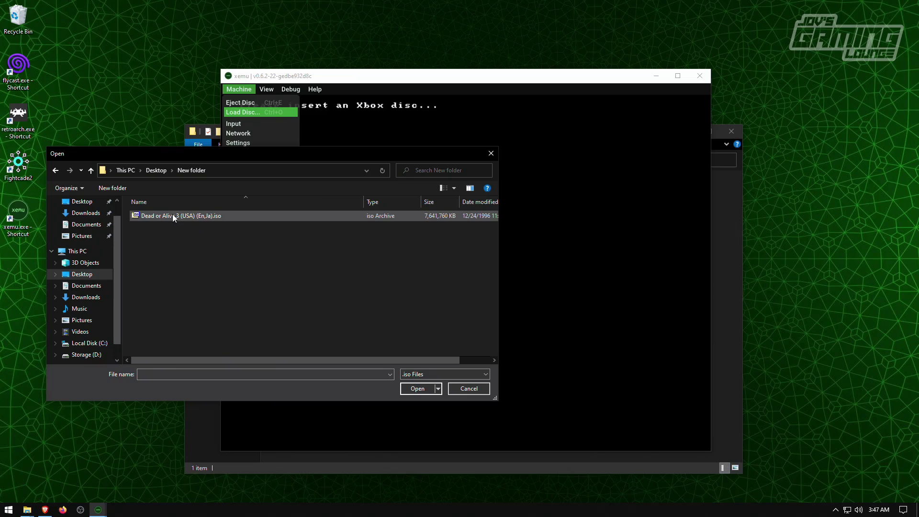
double_click(172, 216)
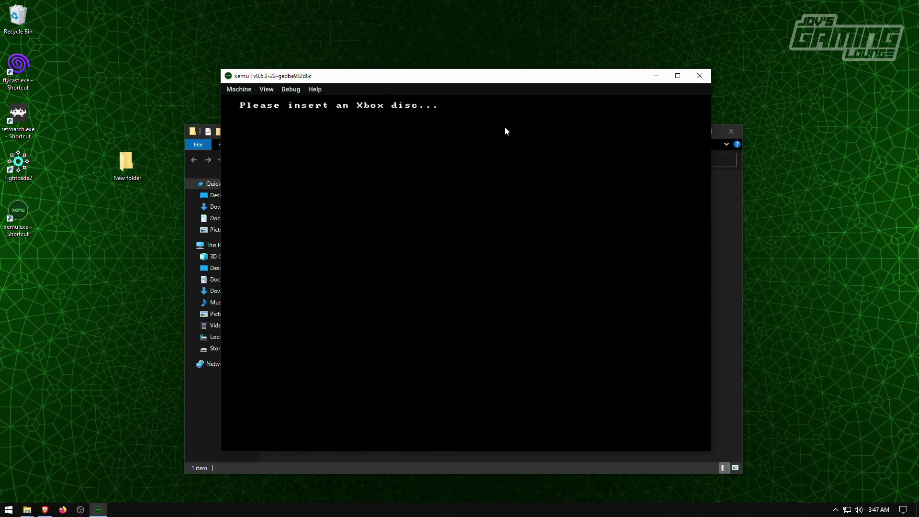
left_click(239, 90)
left_click(239, 162)
left_click(700, 75)
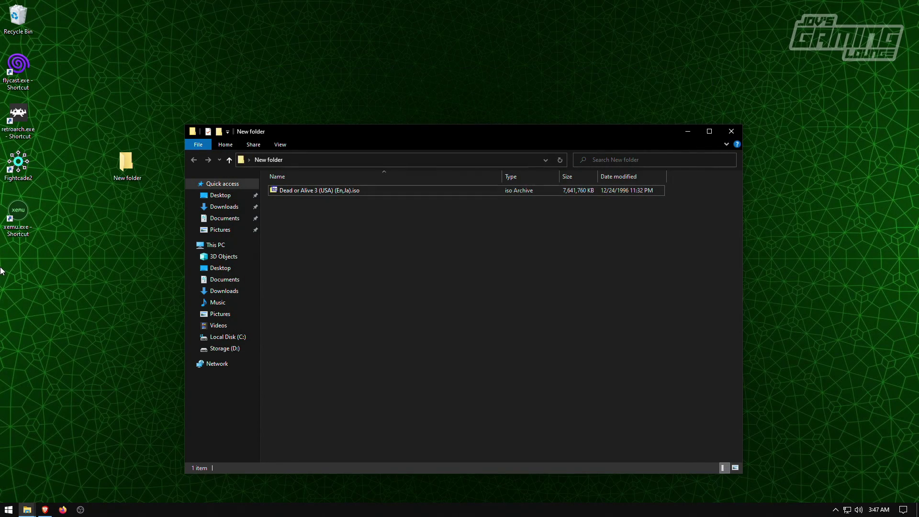
Step: Relaunch xemu and boot JSRF - Jet Set Radio Future (USA) (Xiso).iso from D:\Roms\2. Disc Based\Xbox by loading the disc and resetting the machine
double_click(17, 214)
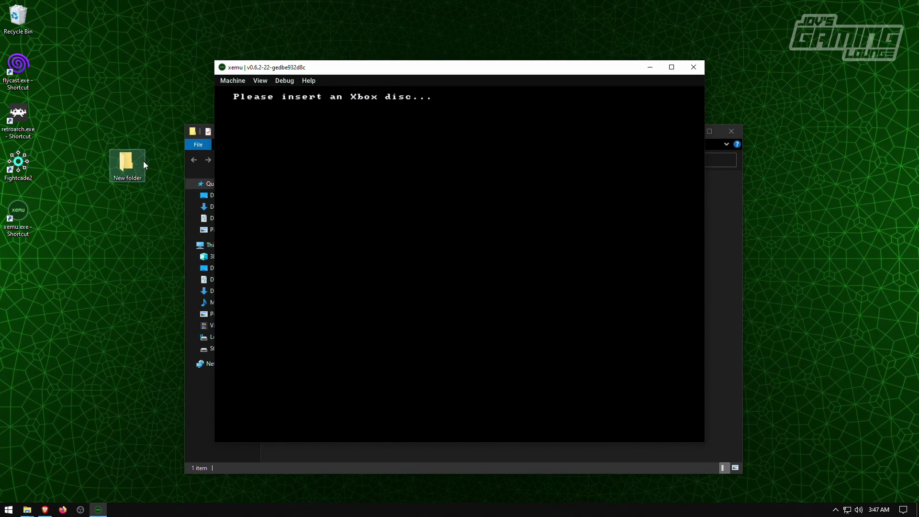
left_click(233, 81)
left_click(226, 95)
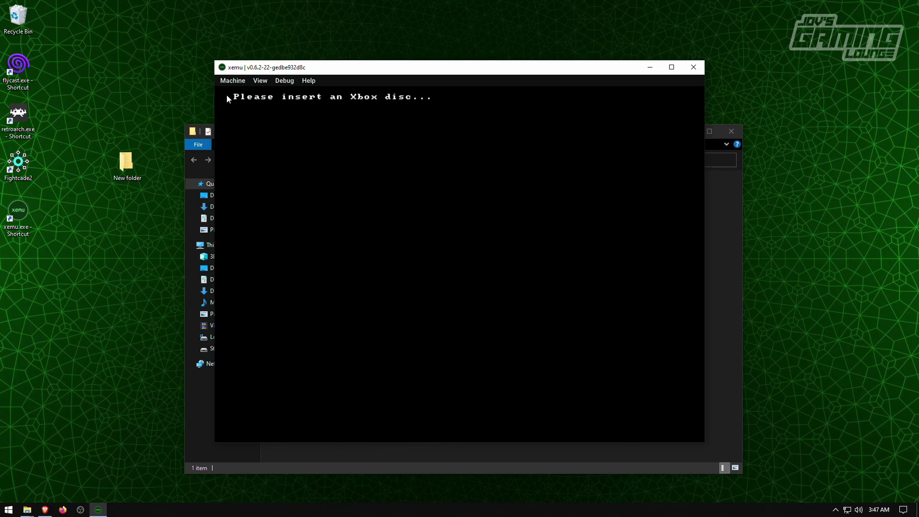
left_click(230, 82)
left_click(241, 104)
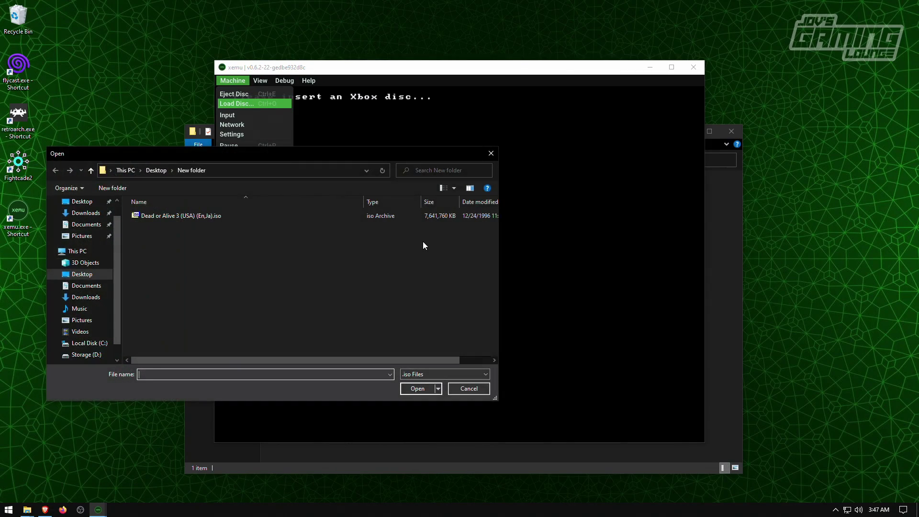
left_click(72, 354)
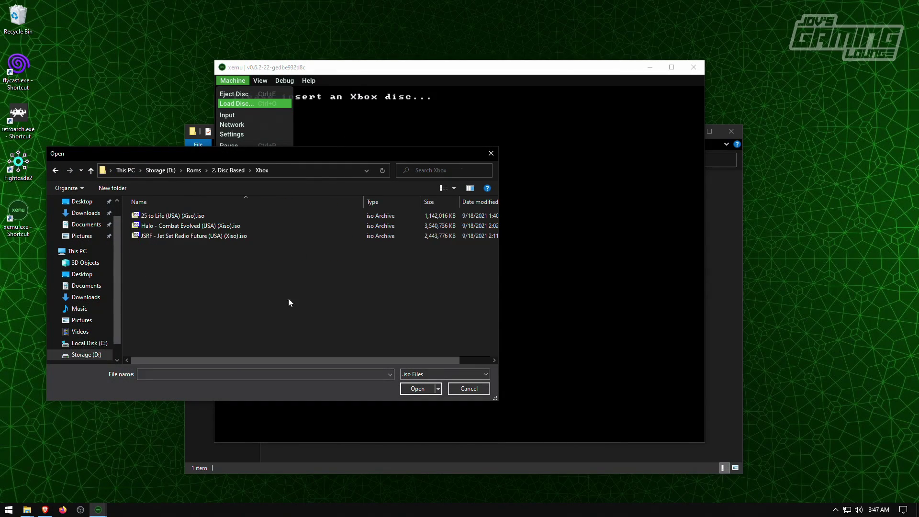
double_click(211, 238)
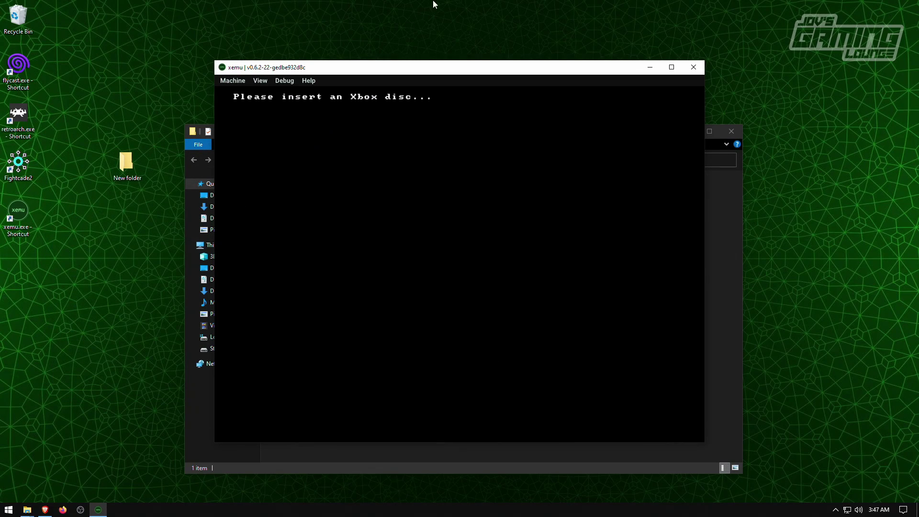
left_click(229, 80)
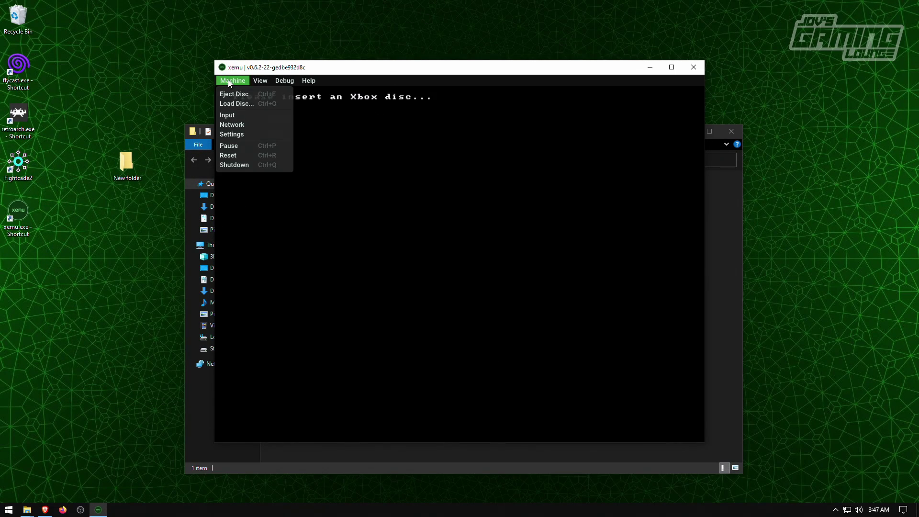
left_click(233, 153)
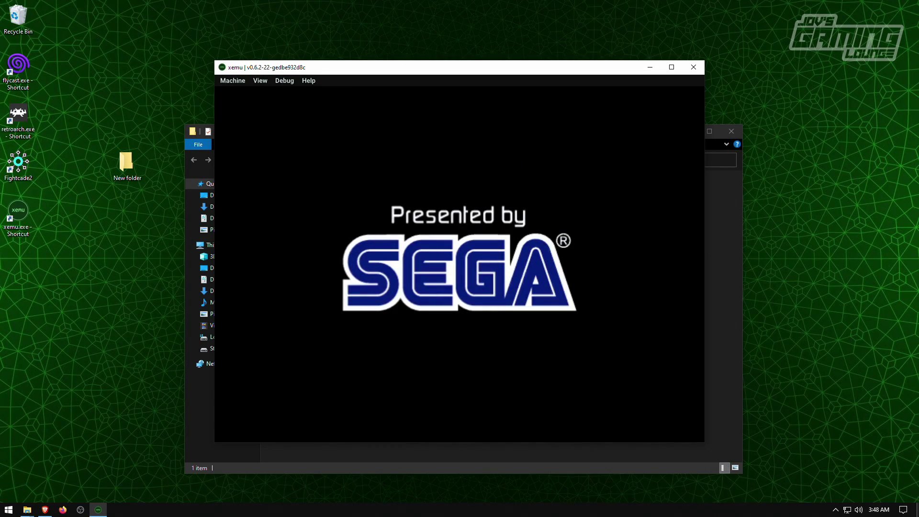
Step: Mute xemu in the Windows Volume Mixer and close the mixer
left_click(860, 509)
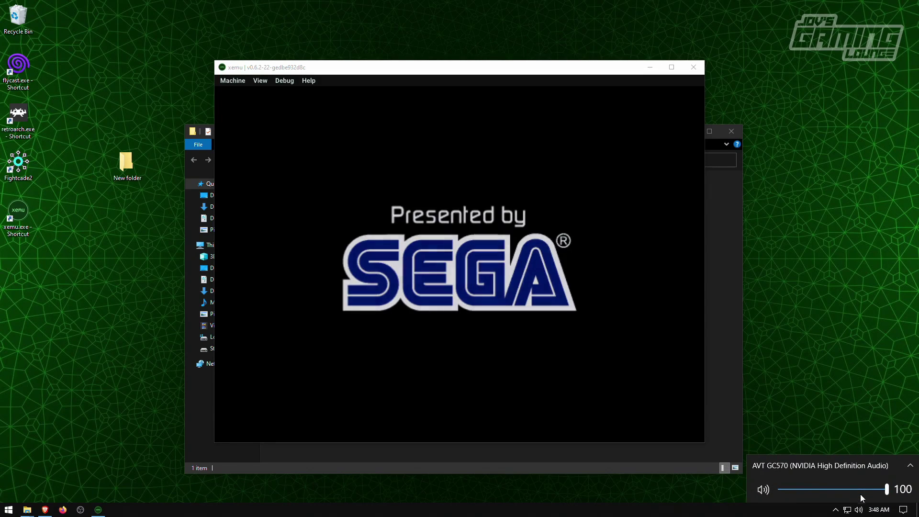
right_click(860, 510)
left_click(857, 452)
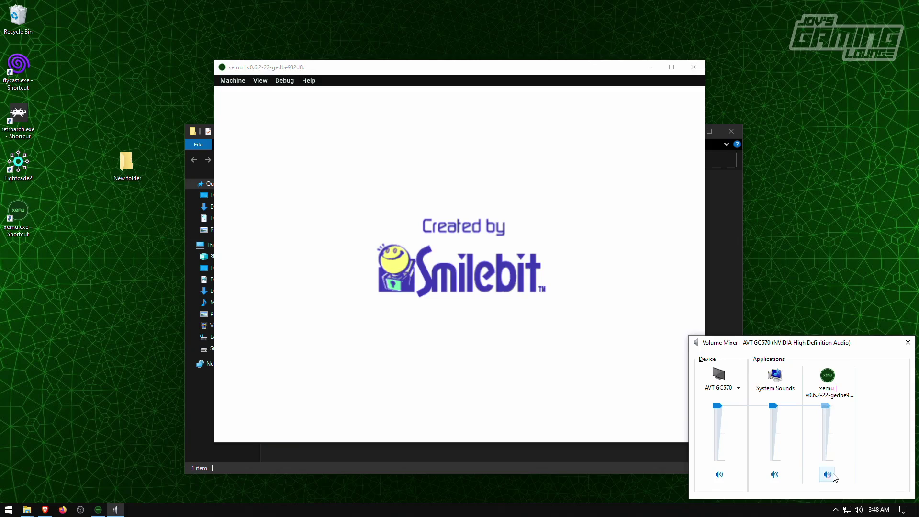
left_click(827, 475)
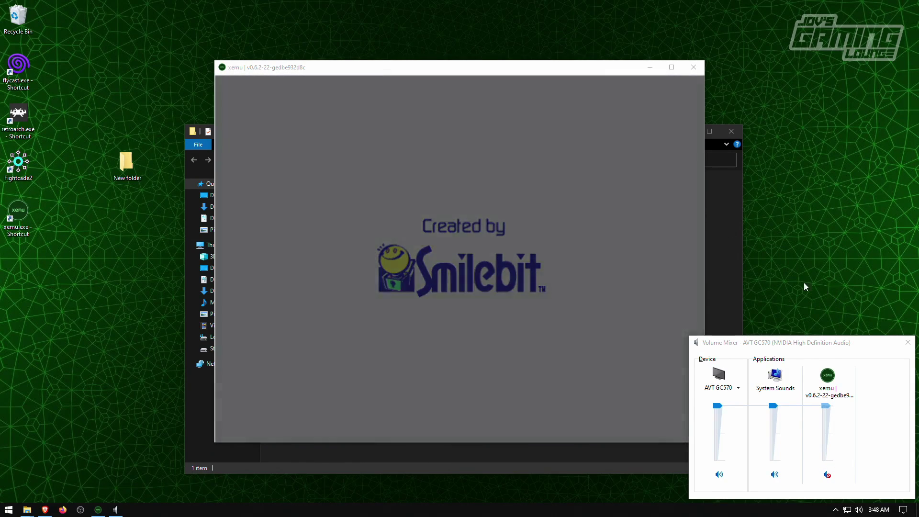
left_click(721, 266)
left_click(458, 75)
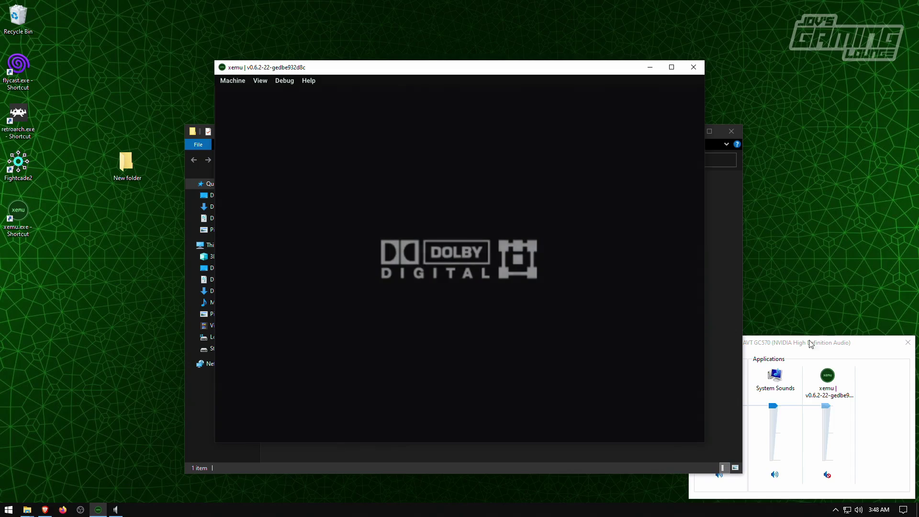
left_click(900, 343)
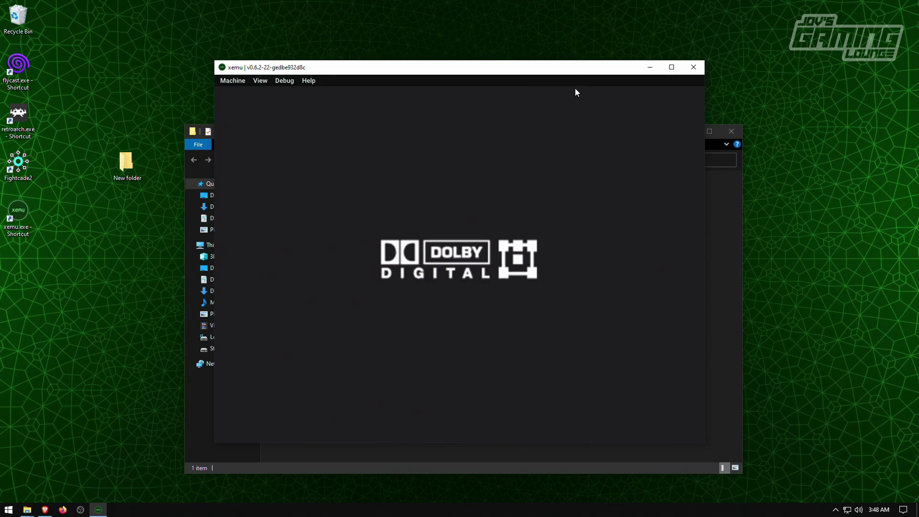
Step: In File Explorer, browse to Roms, 2. Disc Based, Xbox on Storage (D:) to examine the game ISO files and their sizes
left_click(193, 399)
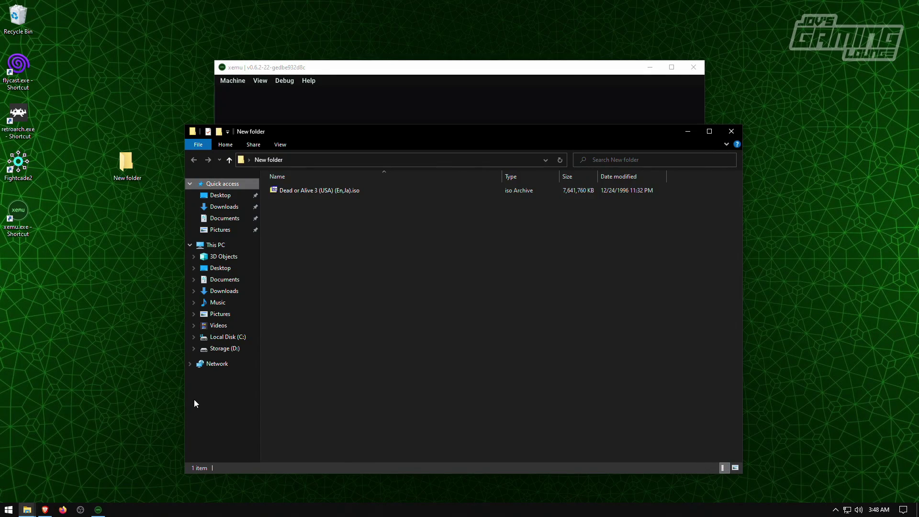
left_click(223, 348)
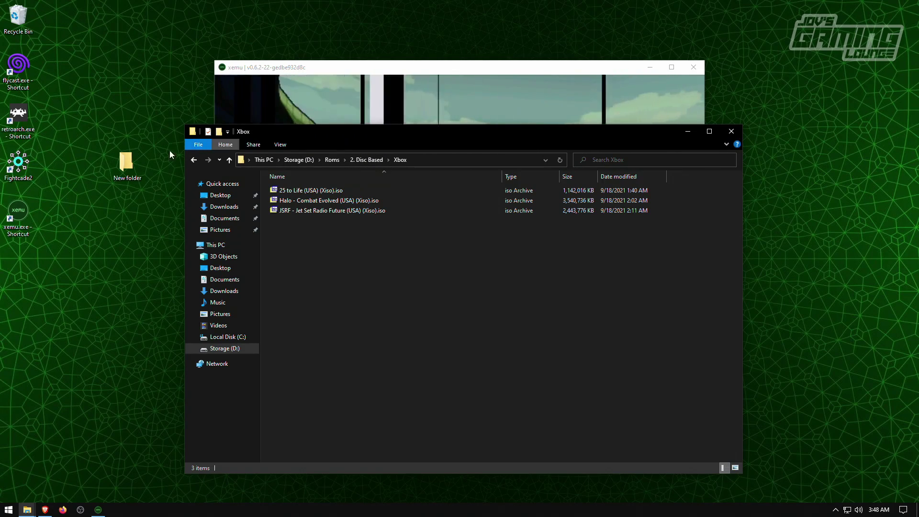
Step: Open the desktop's New folder to check the file size of Dead or Alive 3 (USA) (En,Ja).iso, and close the folder
double_click(125, 161)
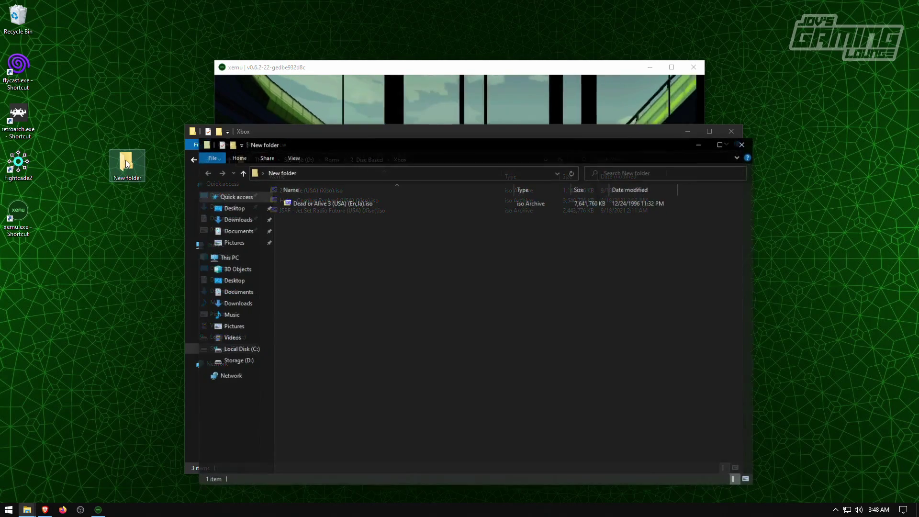
left_click(309, 202)
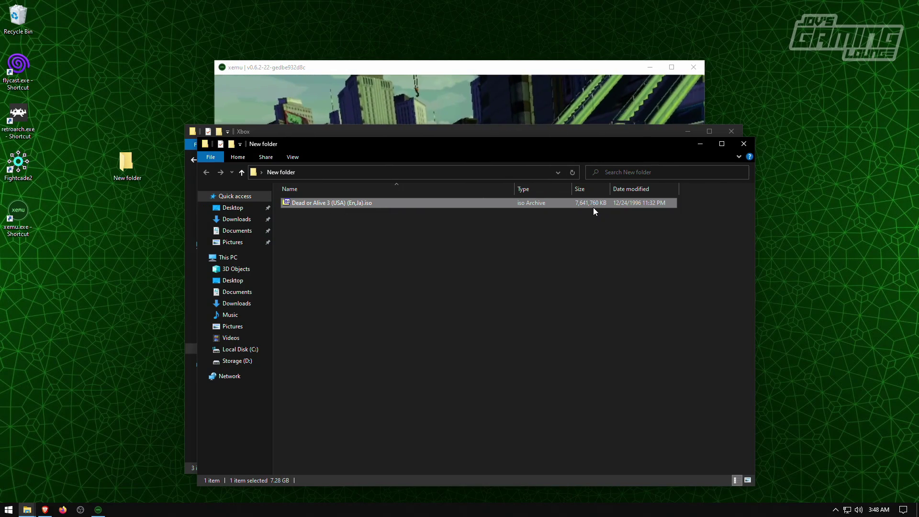
left_click(744, 143)
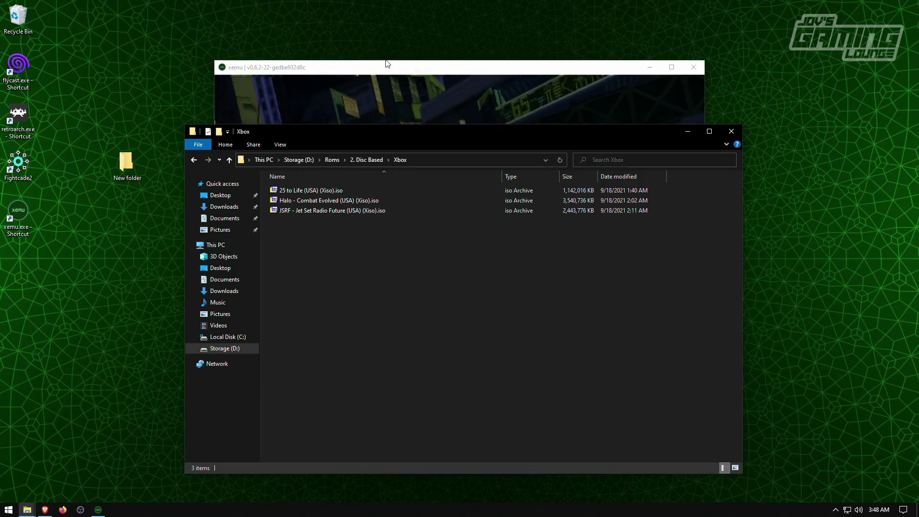
Step: In xemu's input settings, assign the XInput Controller to controller port 1 and close the settings
left_click(421, 88)
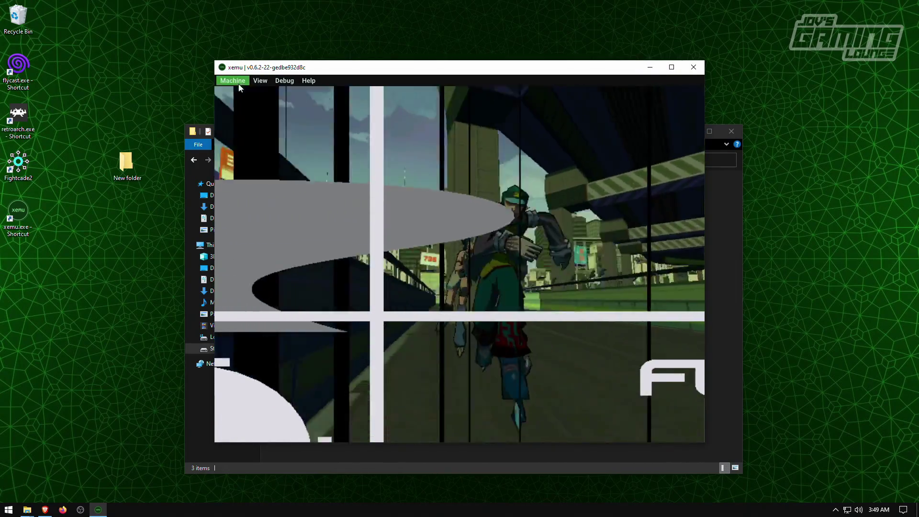
left_click(233, 80)
left_click(231, 116)
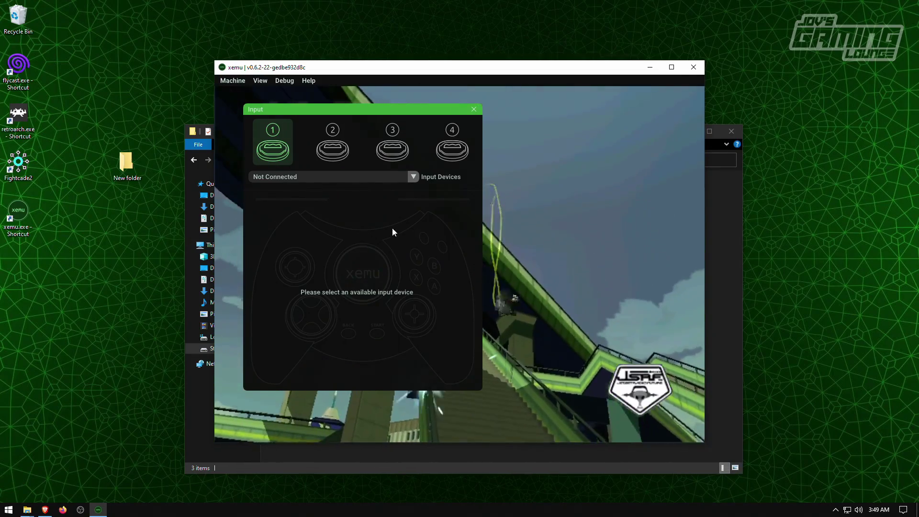
left_click(357, 178)
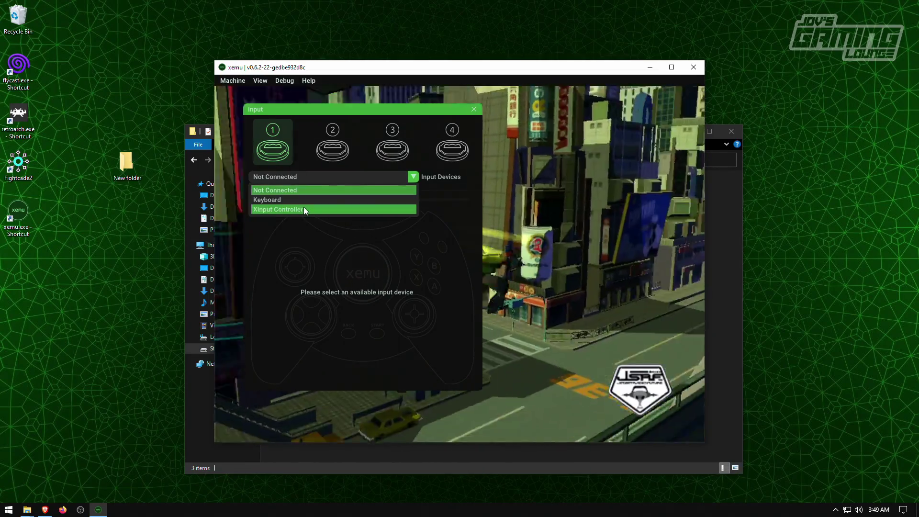
left_click(303, 209)
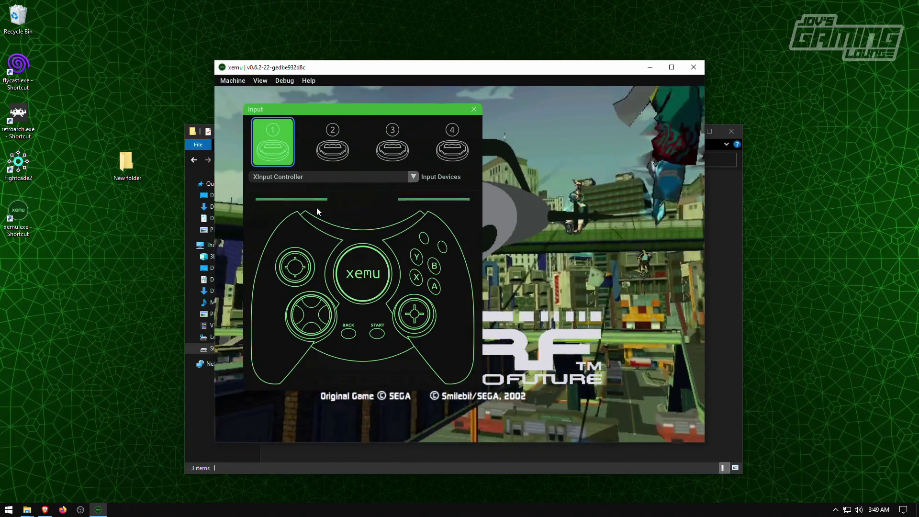
left_click(452, 142)
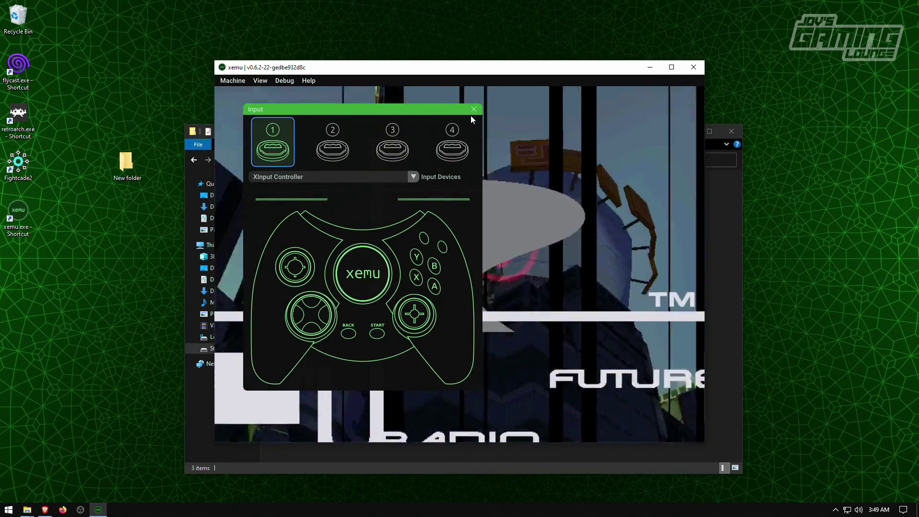
left_click(472, 111)
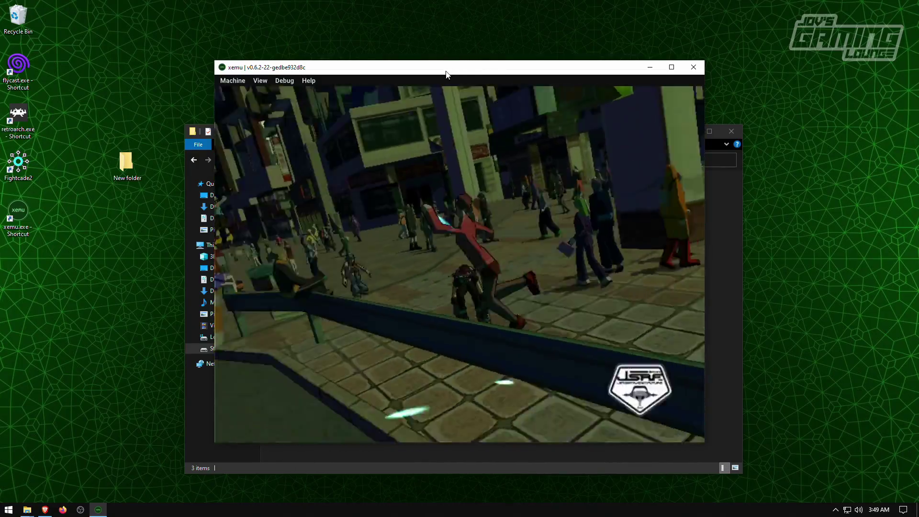
Step: Maximize xemu, show the Video Debug overlay, and shrink it into the black border beside the game picture
double_click(446, 72)
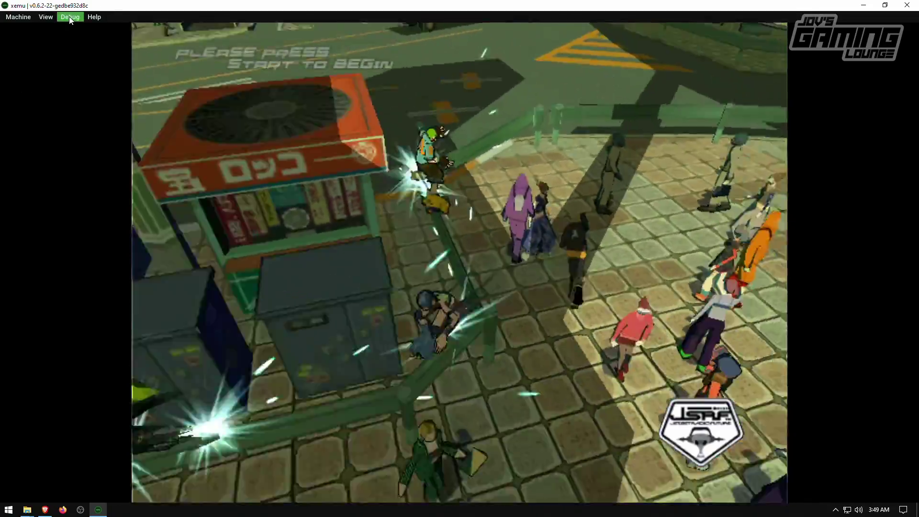
left_click(70, 17)
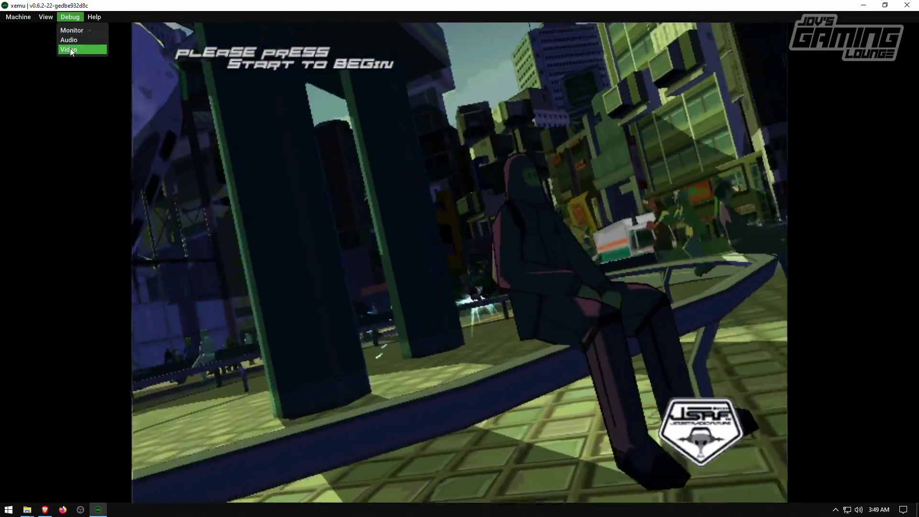
left_click(70, 49)
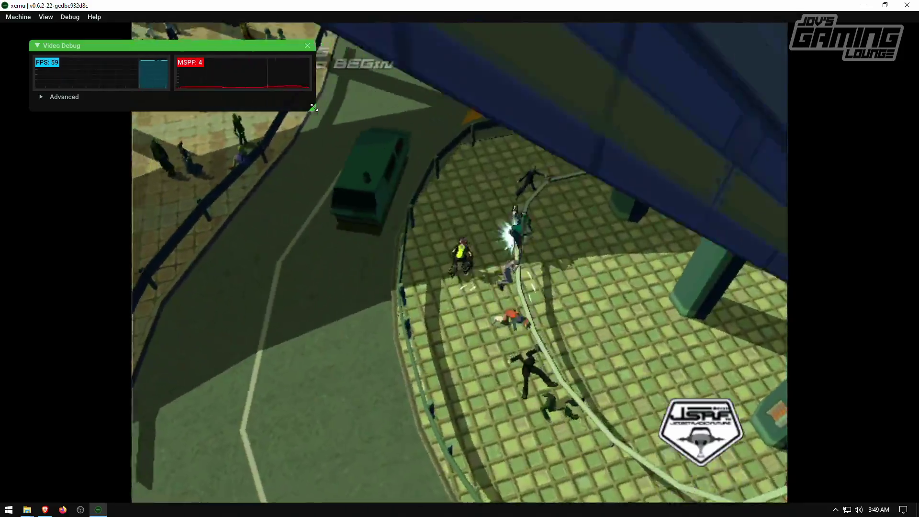
left_click_drag(314, 108, 110, 77)
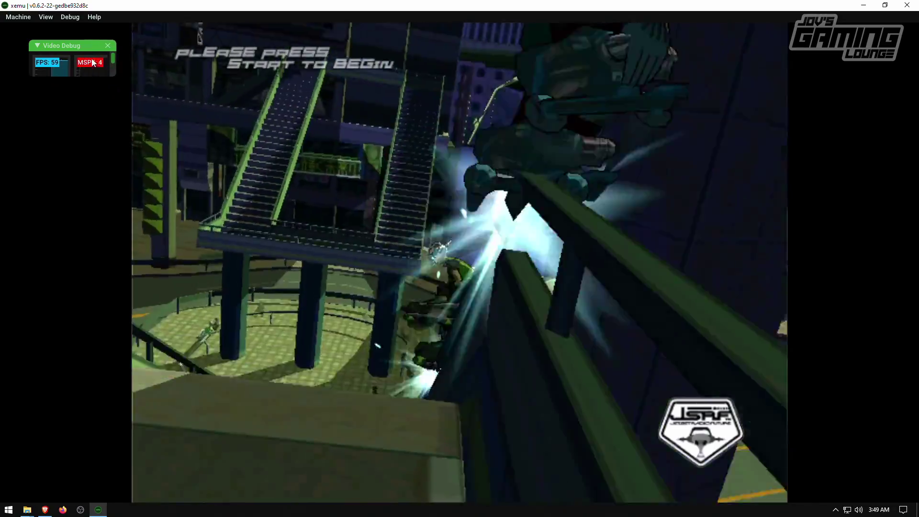
left_click_drag(78, 45, 63, 35)
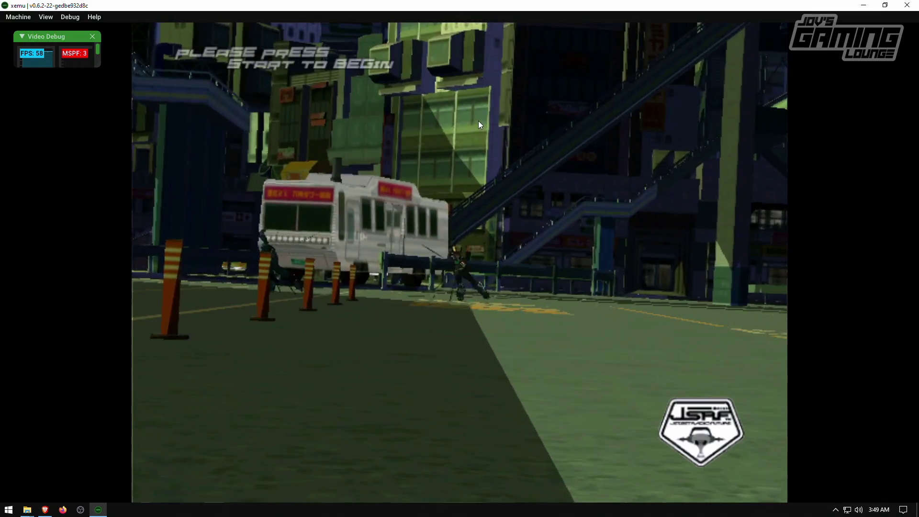
Step: Start a new game in Jet Set Radio Future and advance through Corn's opening dialogue
key("Return")
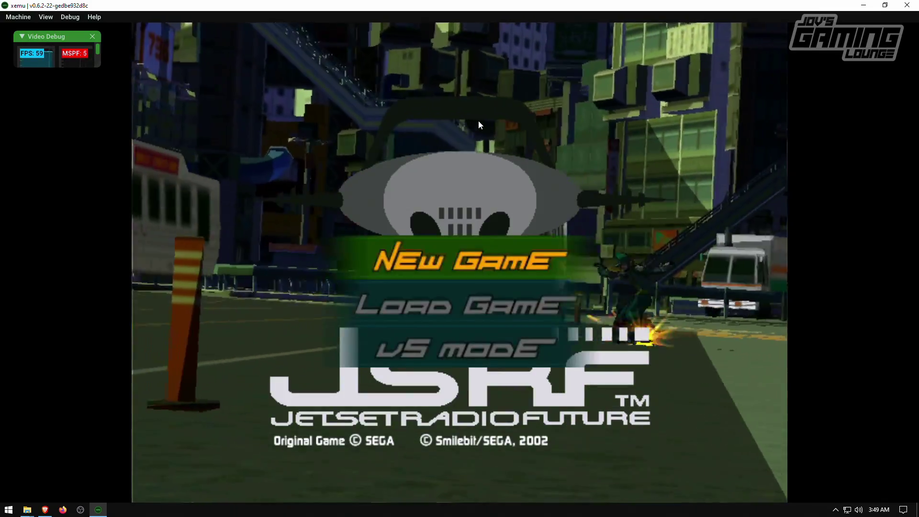
key("Return")
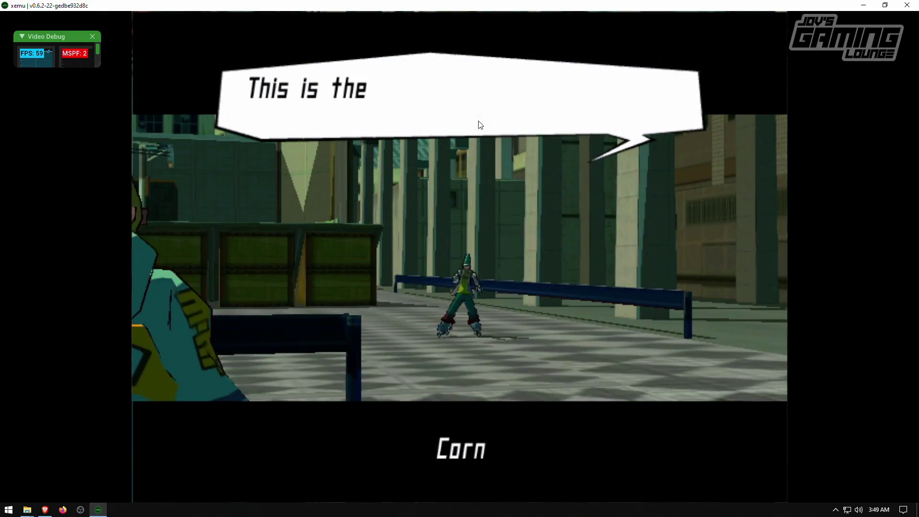
key("a")
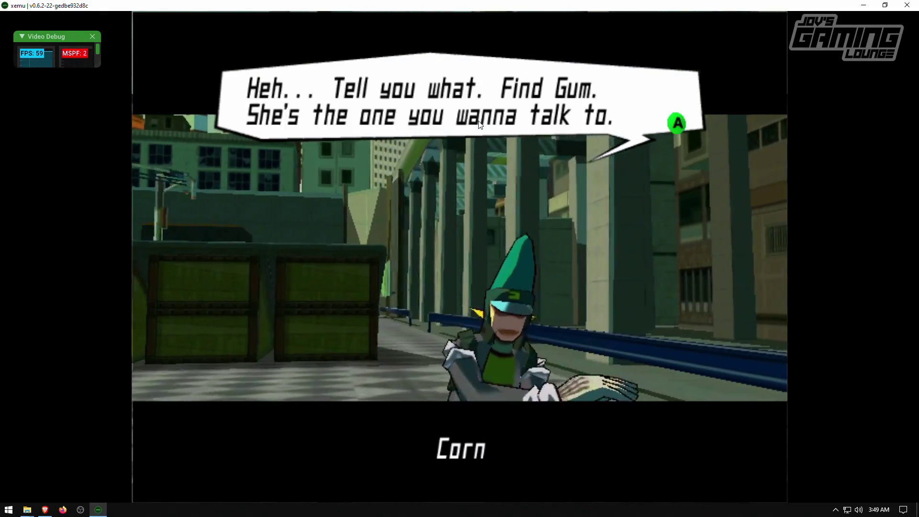
key("a")
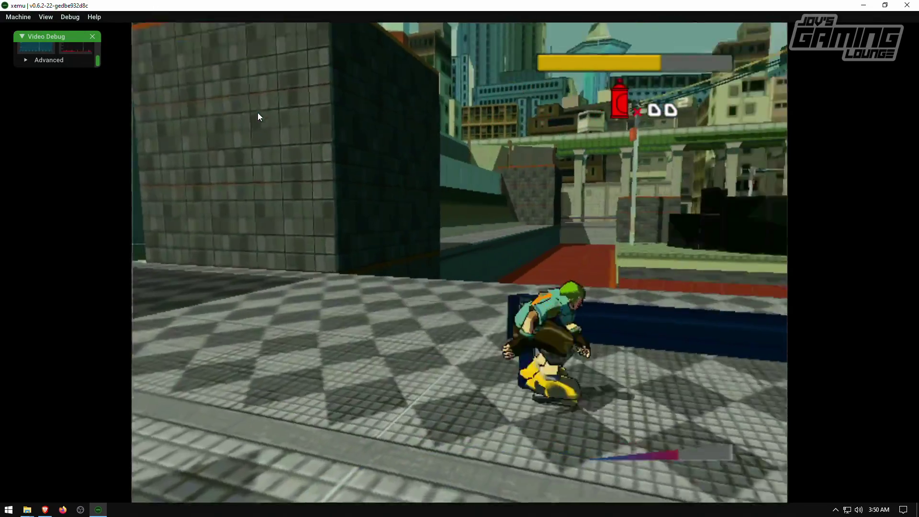
Step: Set xemu's rendering scale to 3x
left_click(258, 113)
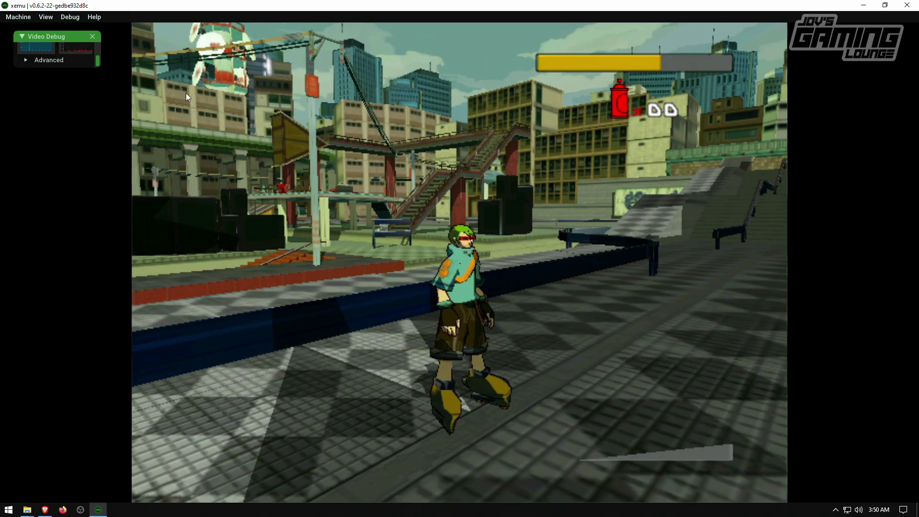
left_click(48, 19)
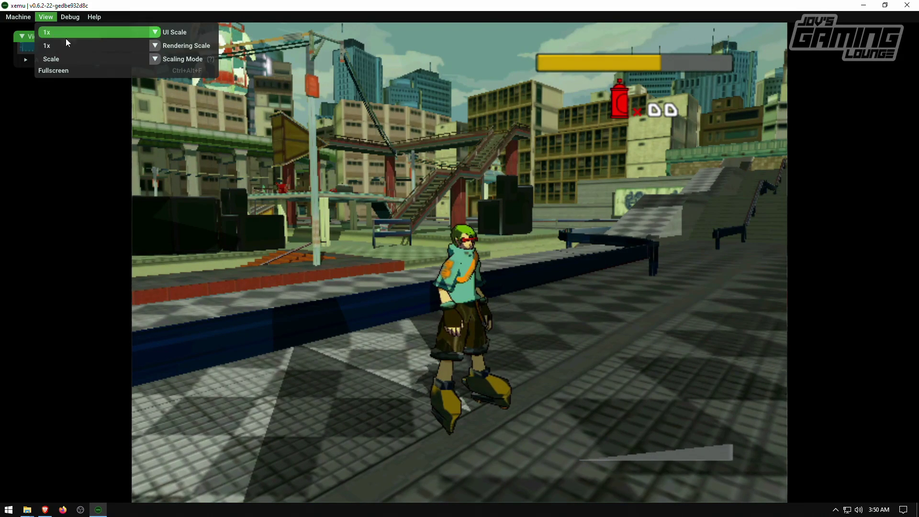
left_click(99, 50)
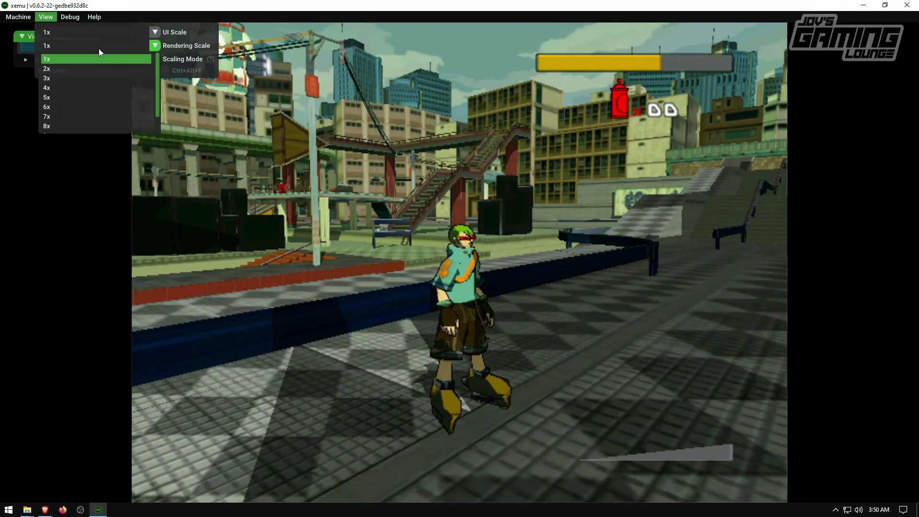
left_click(63, 78)
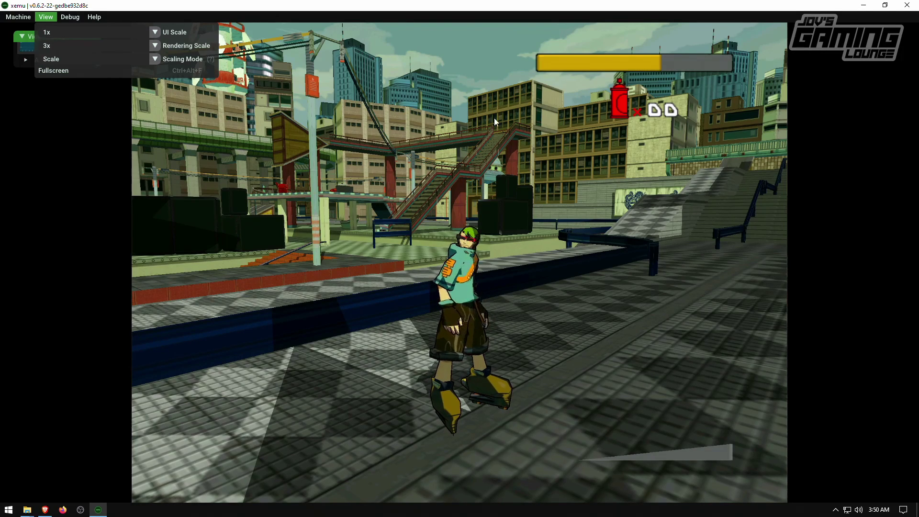
left_click(70, 124)
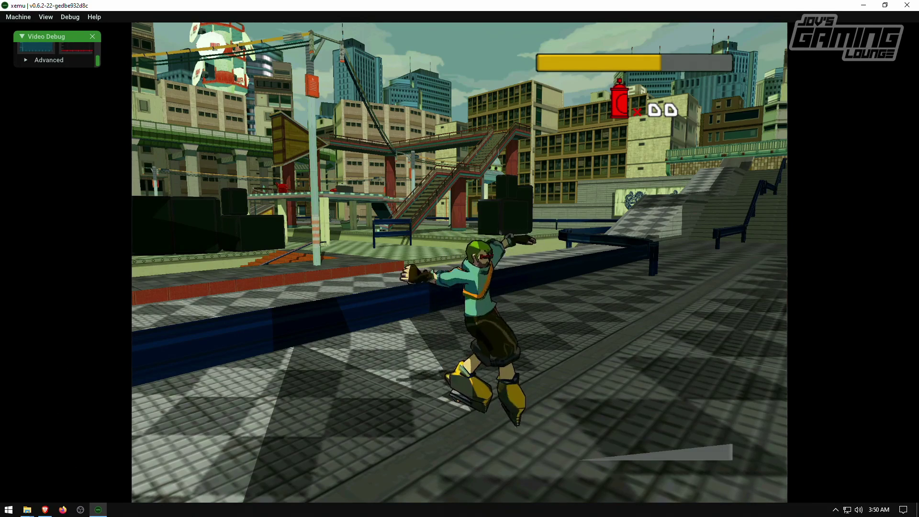
Step: Open Task Manager to check GPU 0 and CPU performance while the game runs, and return to xemu
right_click(210, 510)
left_click(231, 471)
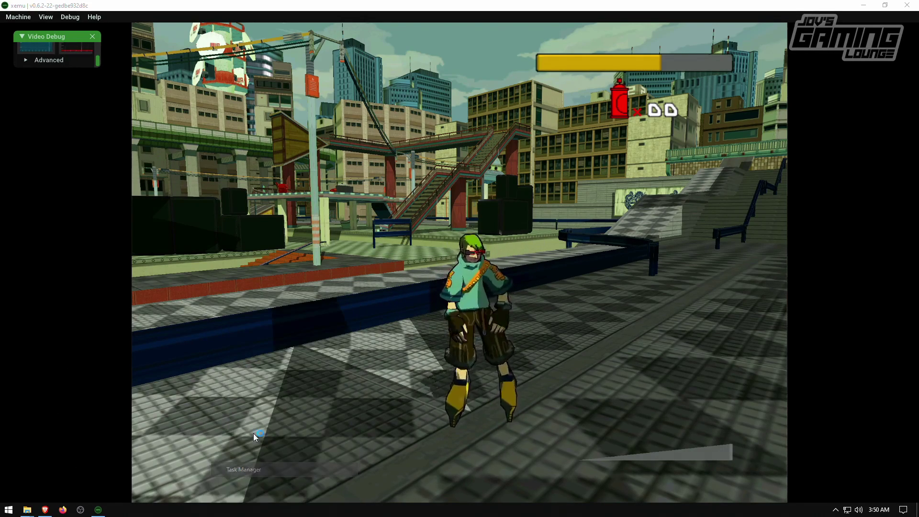
left_click(544, 43)
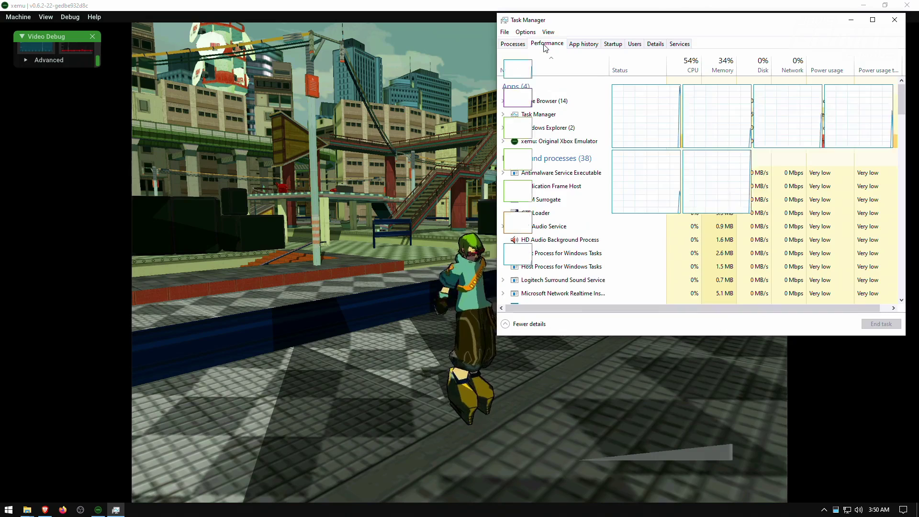
left_click(566, 254)
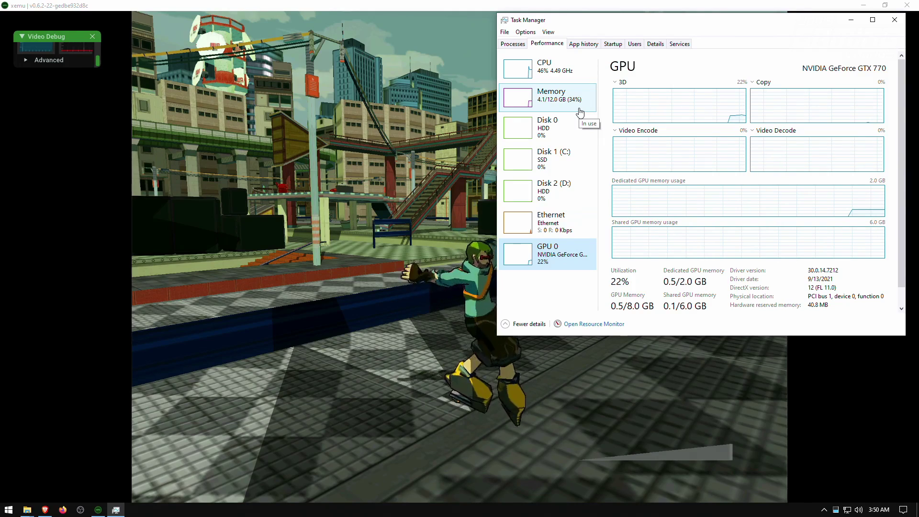
left_click(543, 71)
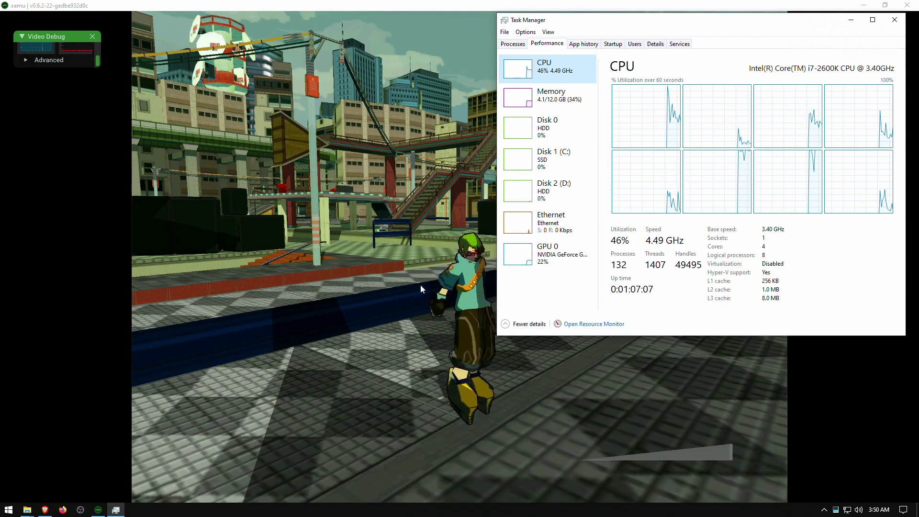
left_click(305, 191)
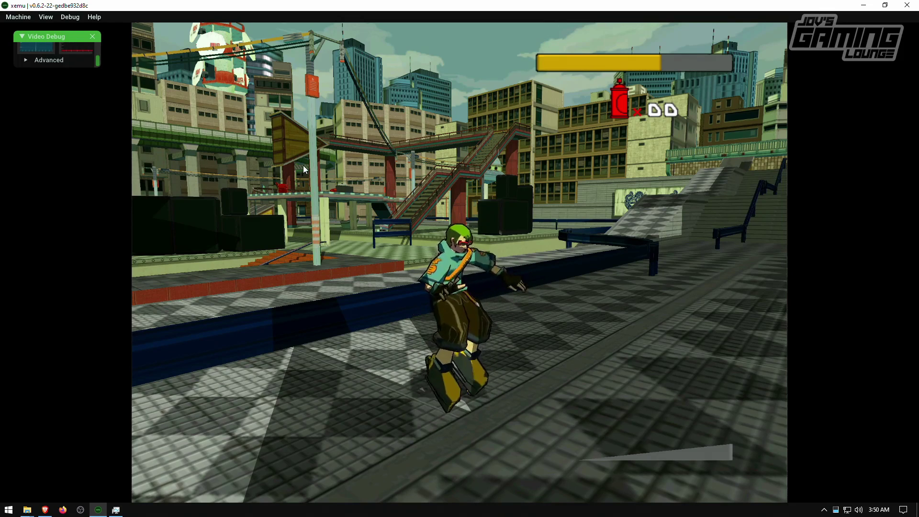
Step: Bring the Video Debug overlay's FPS readout back into view and complete the game's jump tutorial
scroll(66, 55, "up", 2)
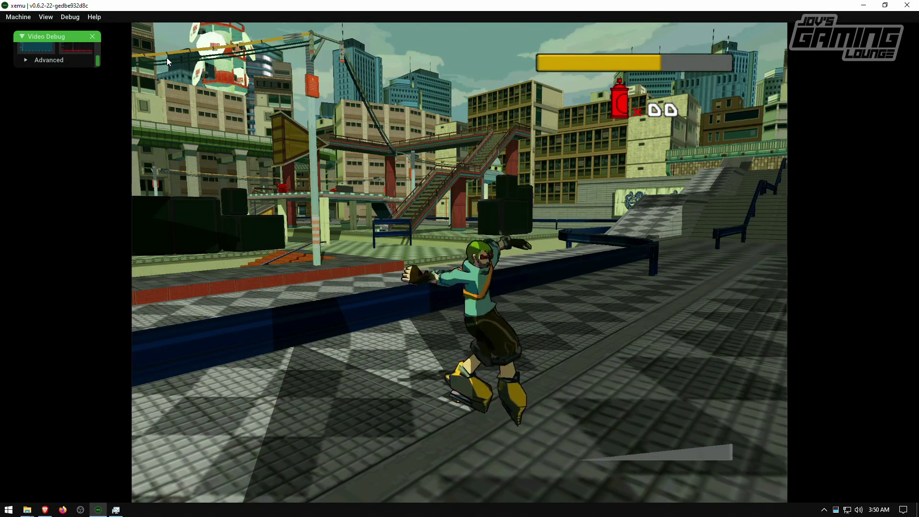
left_click(386, 100)
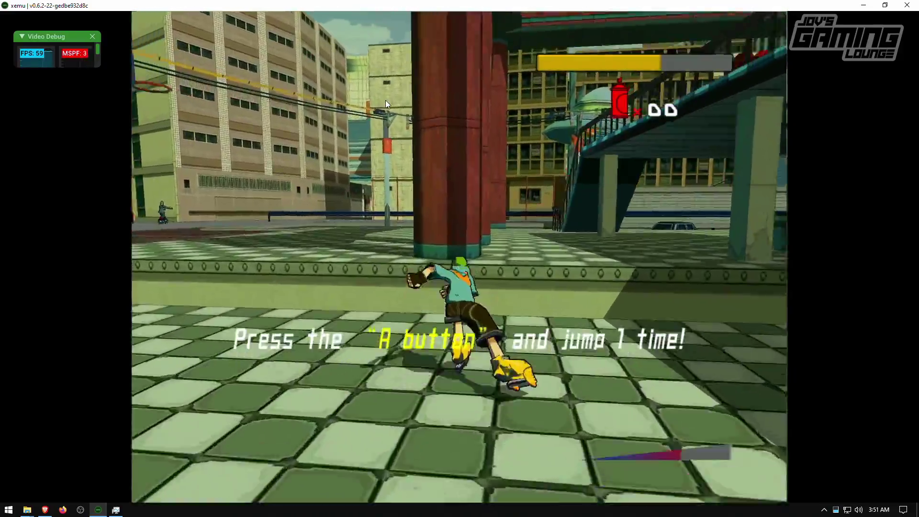
key("a")
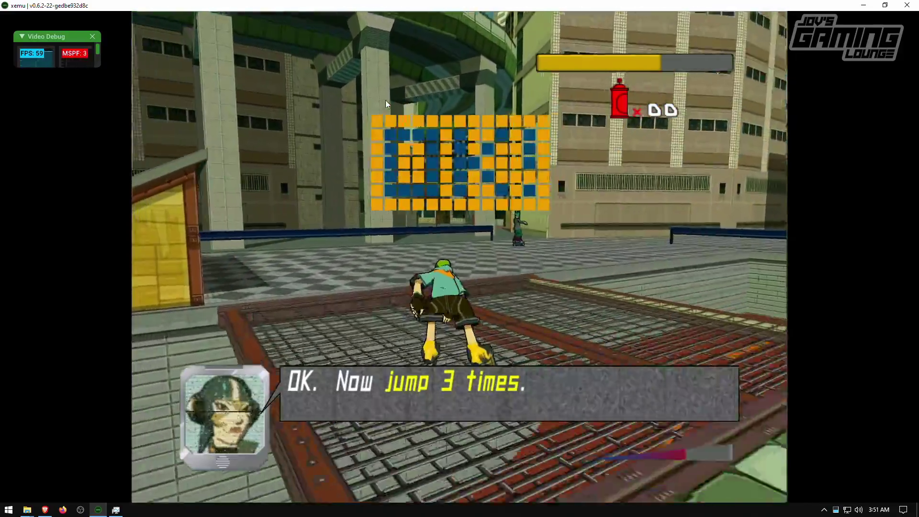
key("a")
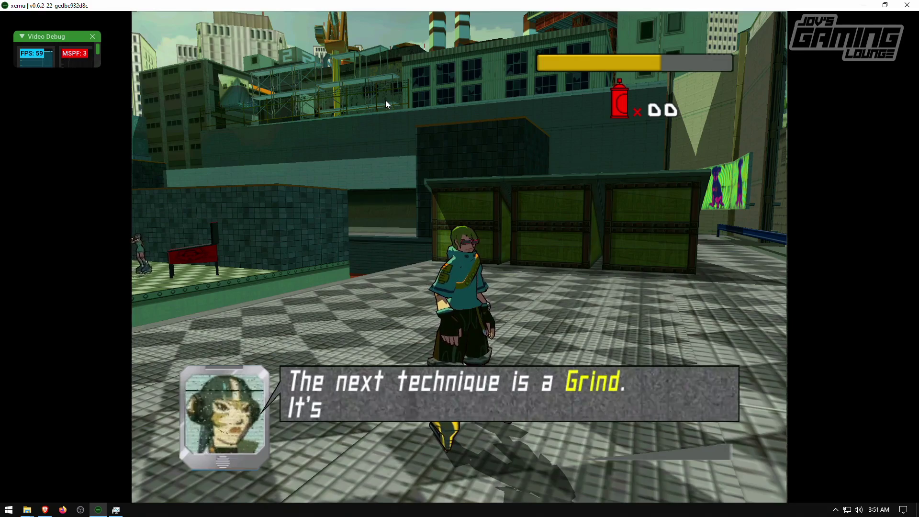
Step: Eject the Jet Set Radio Future disc and load Halo - Combat Evolved (USA) (Xiso).iso
mouse_move(72, 3)
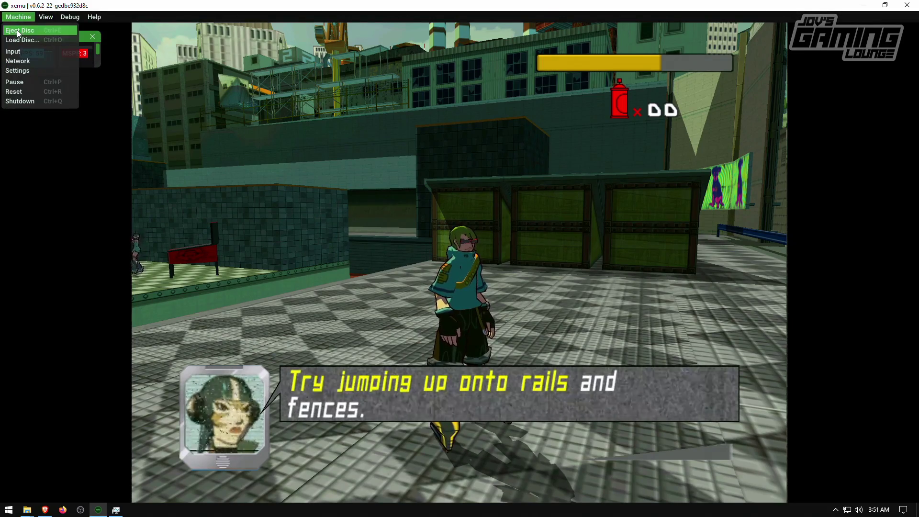
left_click(16, 30)
left_click(18, 19)
left_click(24, 39)
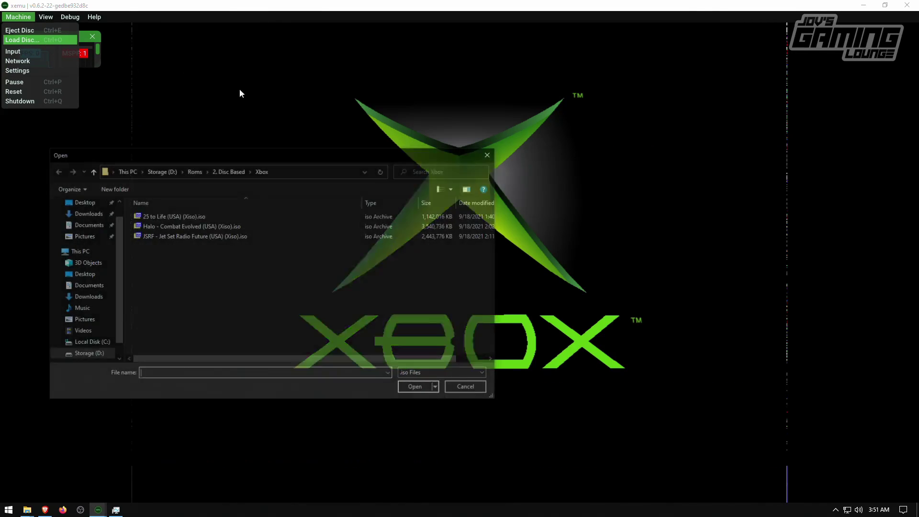
double_click(187, 226)
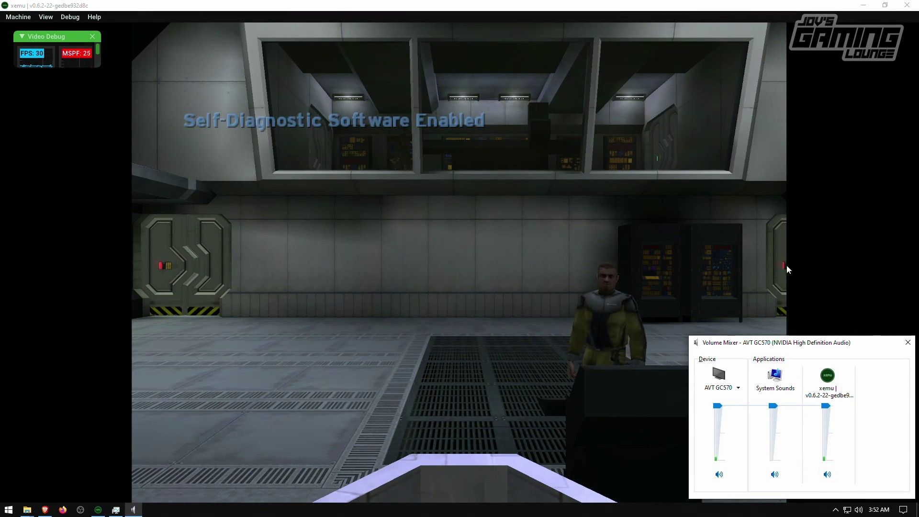
Step: Switch from the Volume Mixer to xemu running Halo, and call the Volume Mixer back up
left_click(714, 5)
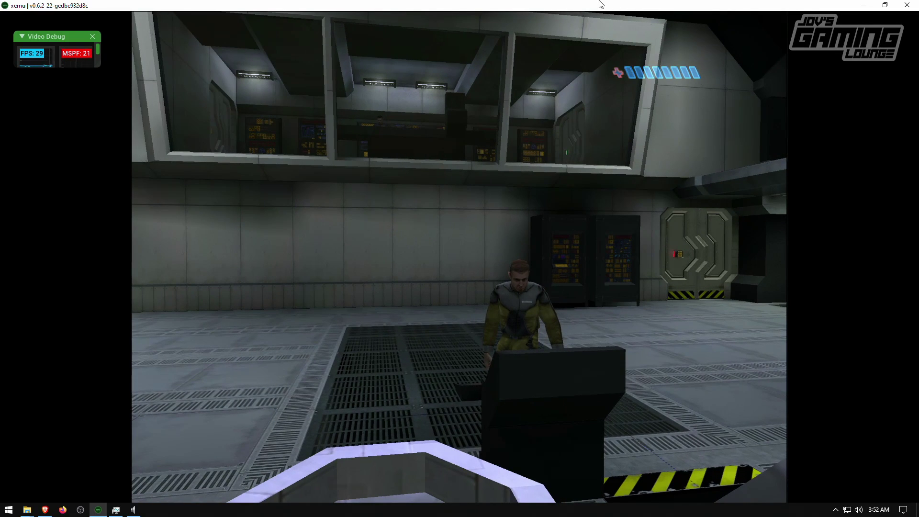
mouse_move(586, 4)
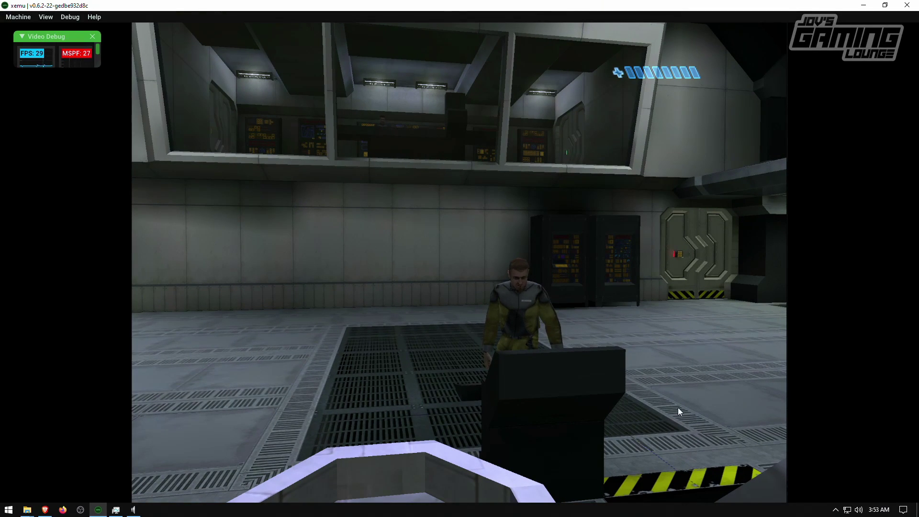
left_click(133, 509)
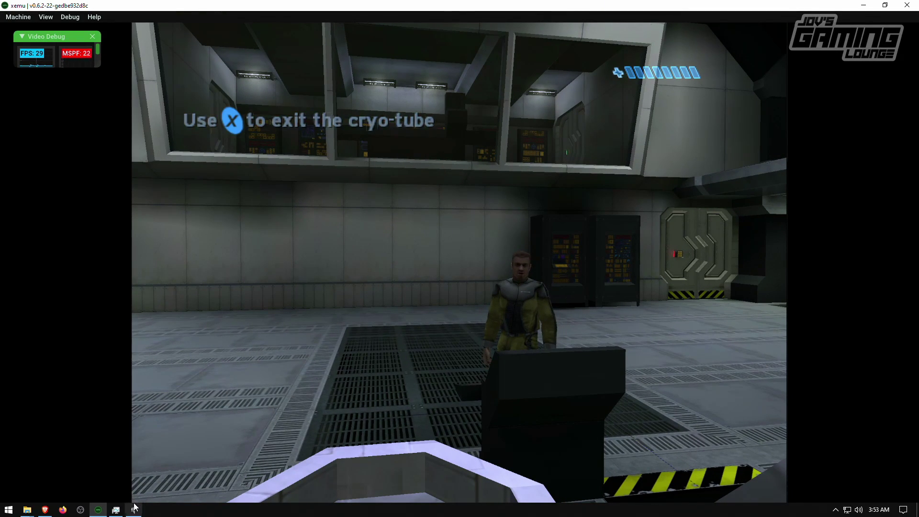